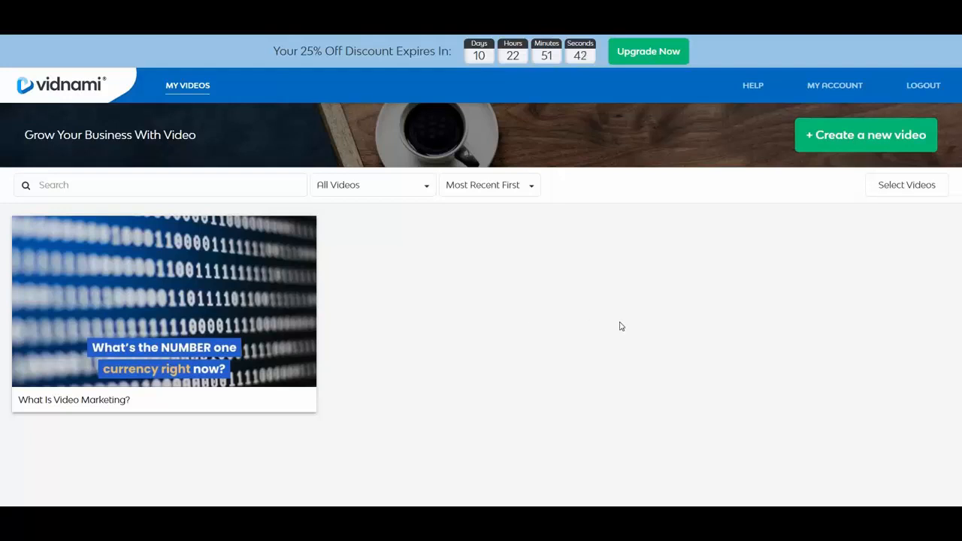
Start a new video and browse the Influencer, Instant Ad, Sales, Course/Training and Property template categories.
left_click(824, 147)
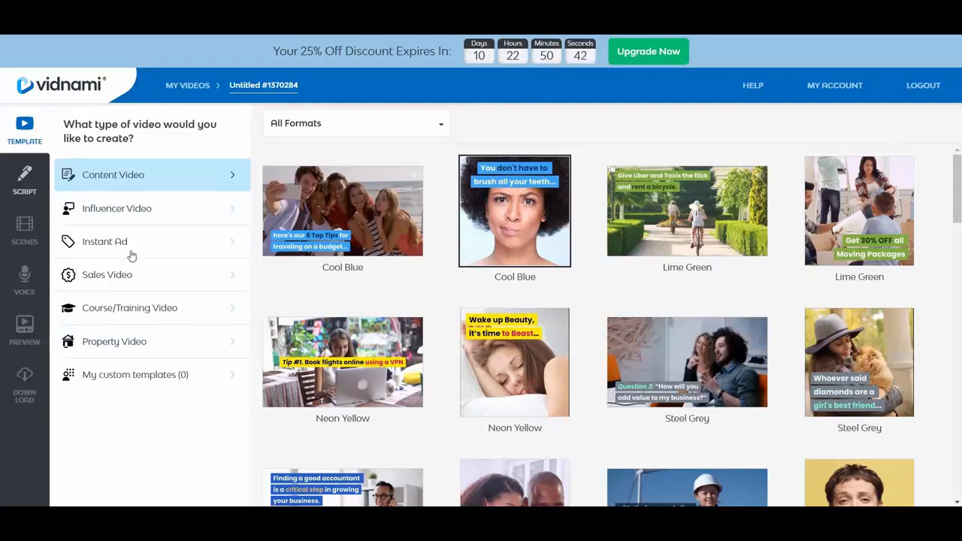
left_click(128, 213)
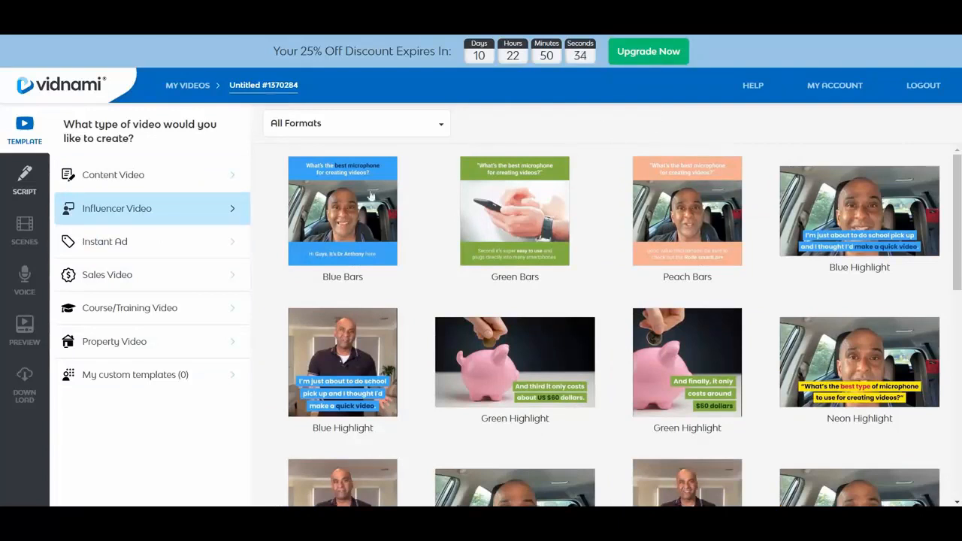
left_click(124, 242)
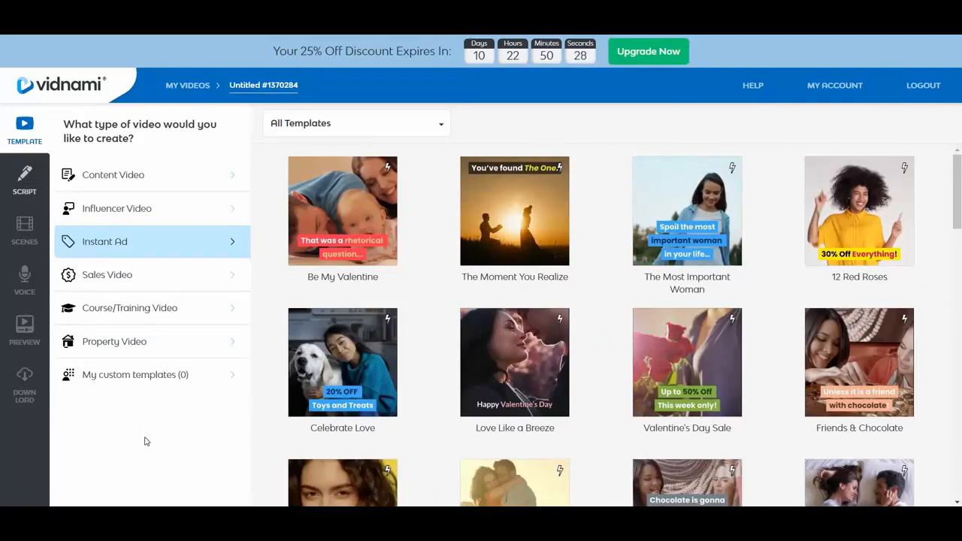
left_click(113, 286)
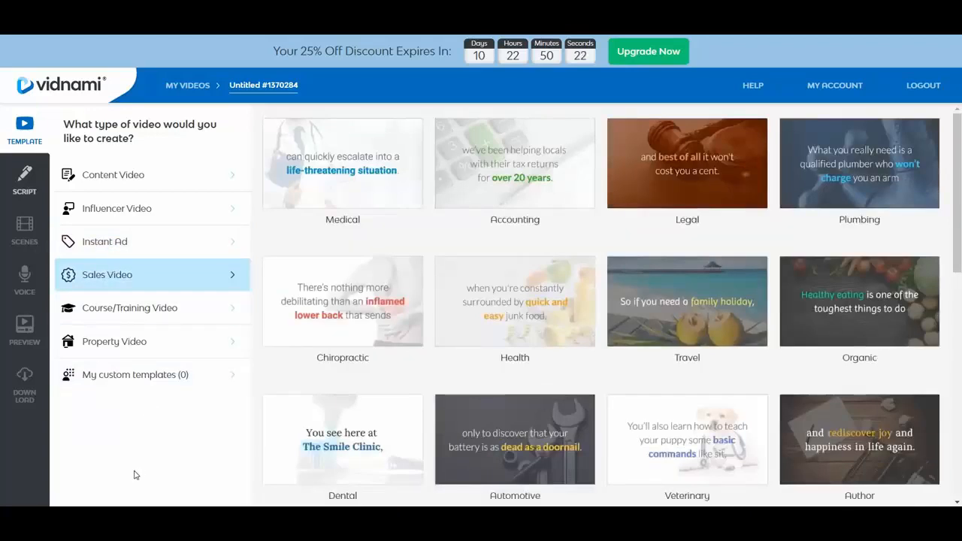
left_click(128, 320)
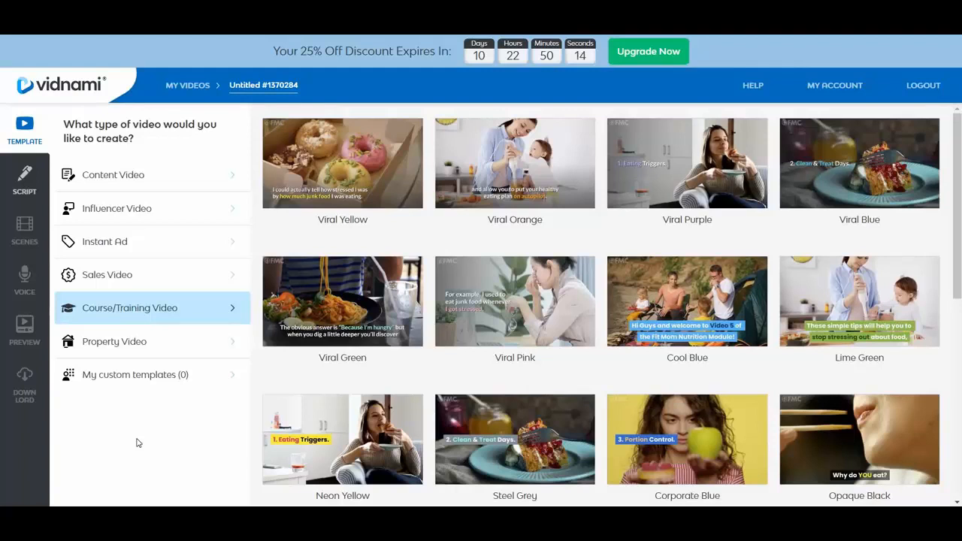
left_click(124, 346)
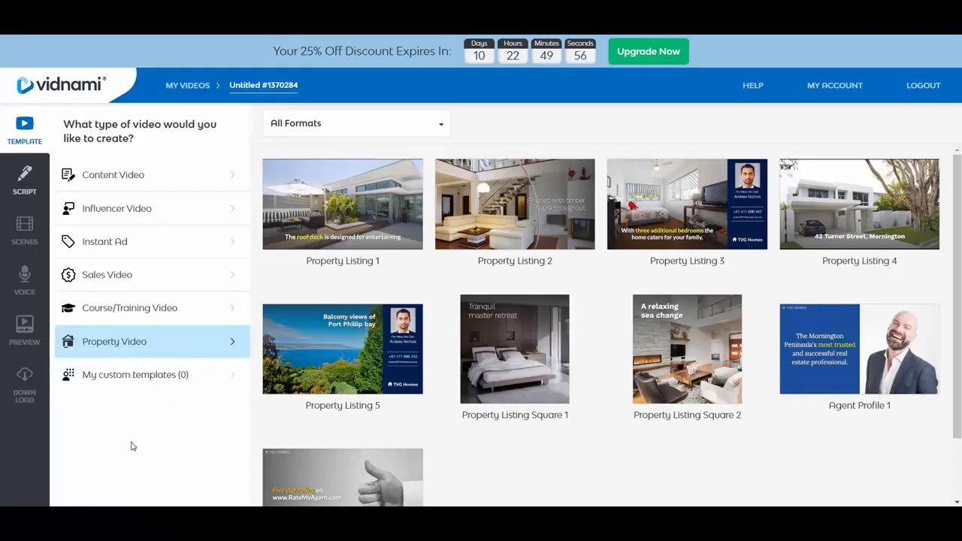
Filter the Content Video templates to Landscape (16:9) and use the Corporate Blue template.
left_click(112, 179)
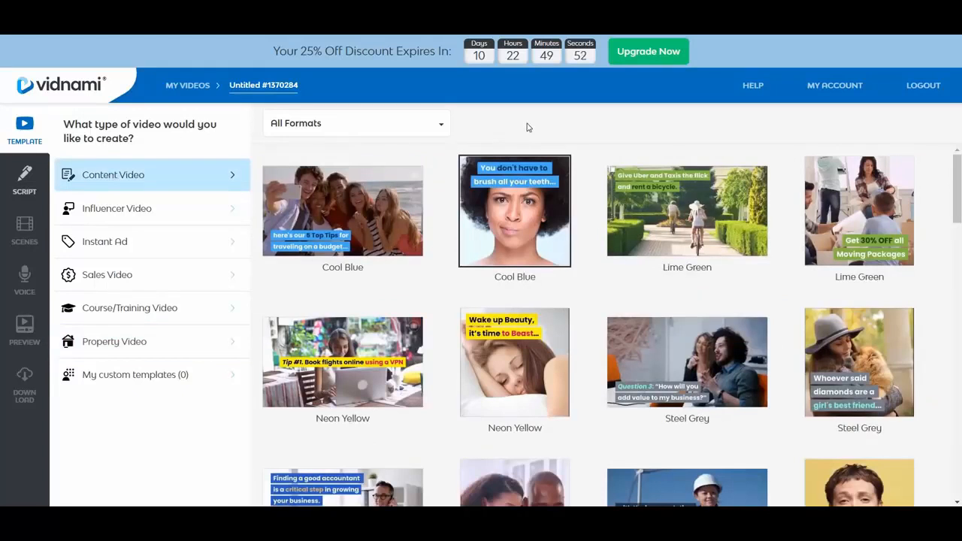
left_click(365, 132)
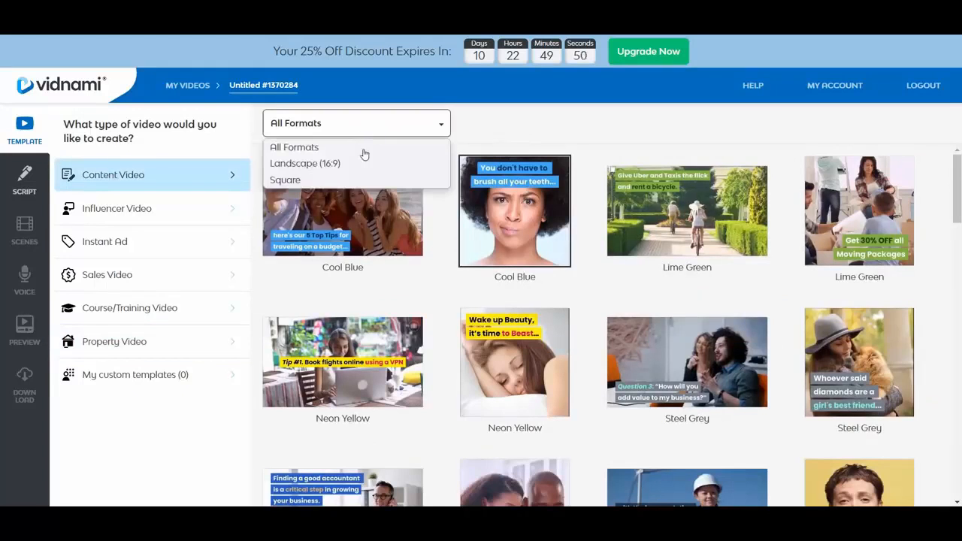
left_click(335, 167)
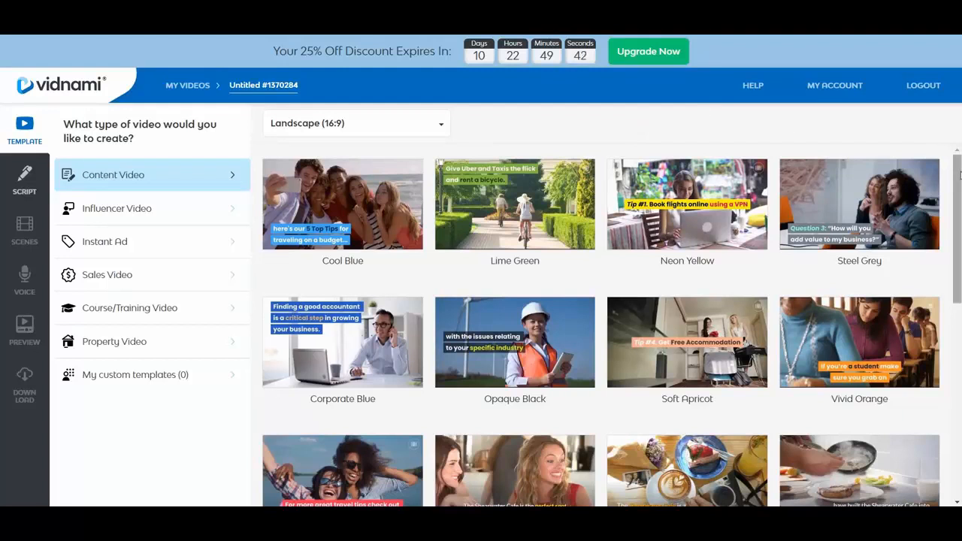
scroll(959, 175, "down", 2)
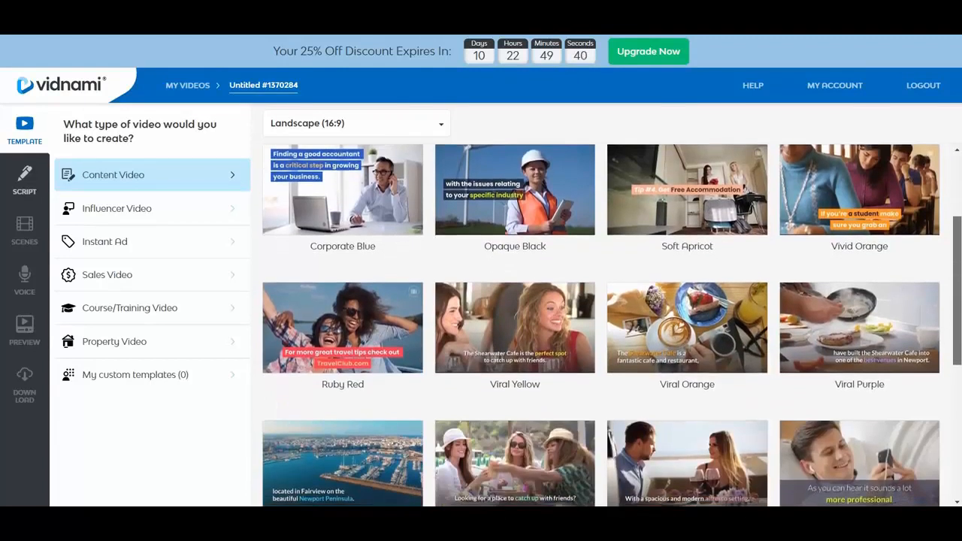
scroll(855, 254, "up", 2)
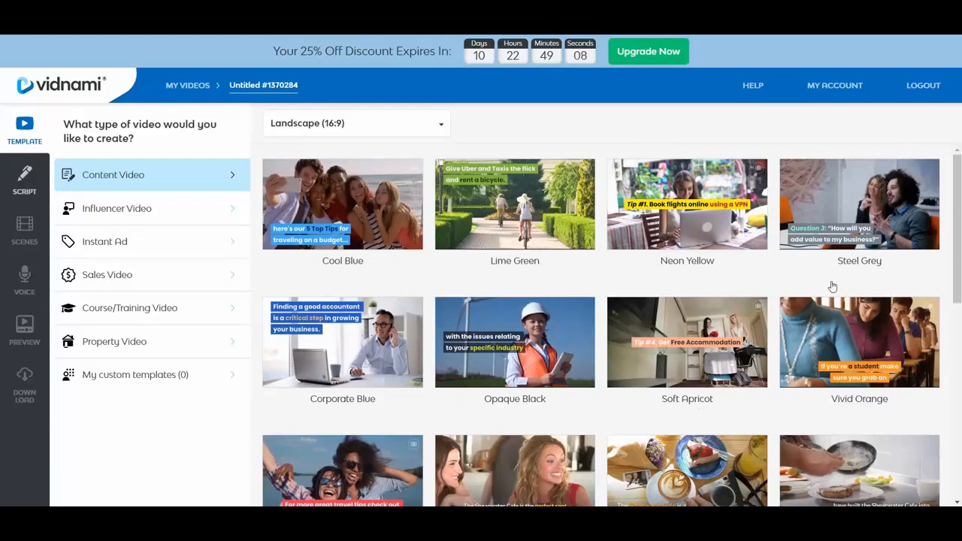
left_click(343, 351)
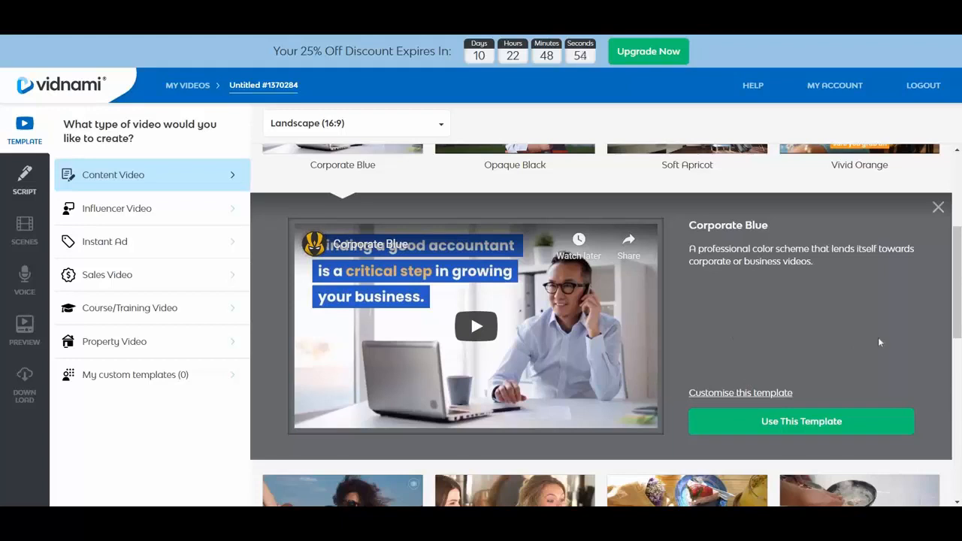
left_click(850, 418)
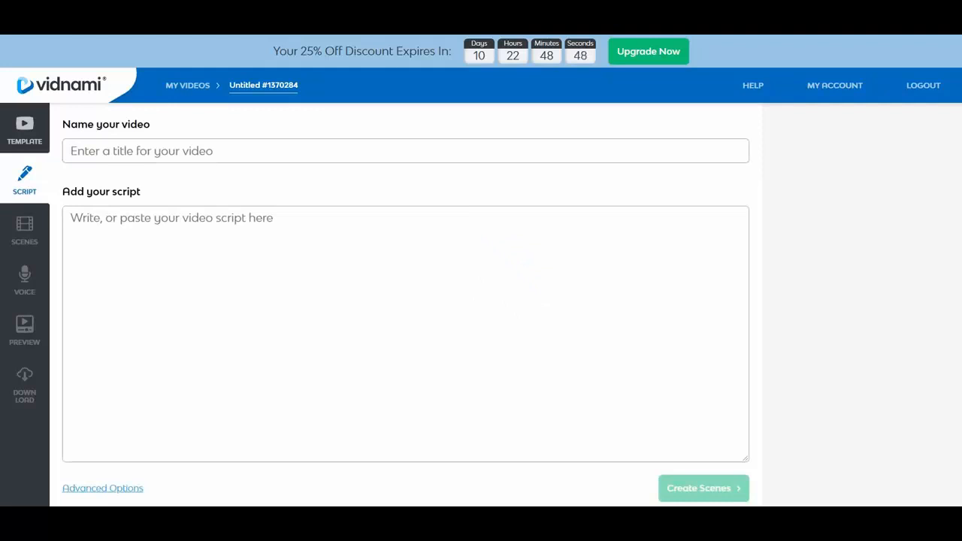
Review the script's advanced options without saving changes, and title the video "What Is Video Marketing 2".
left_click(107, 490)
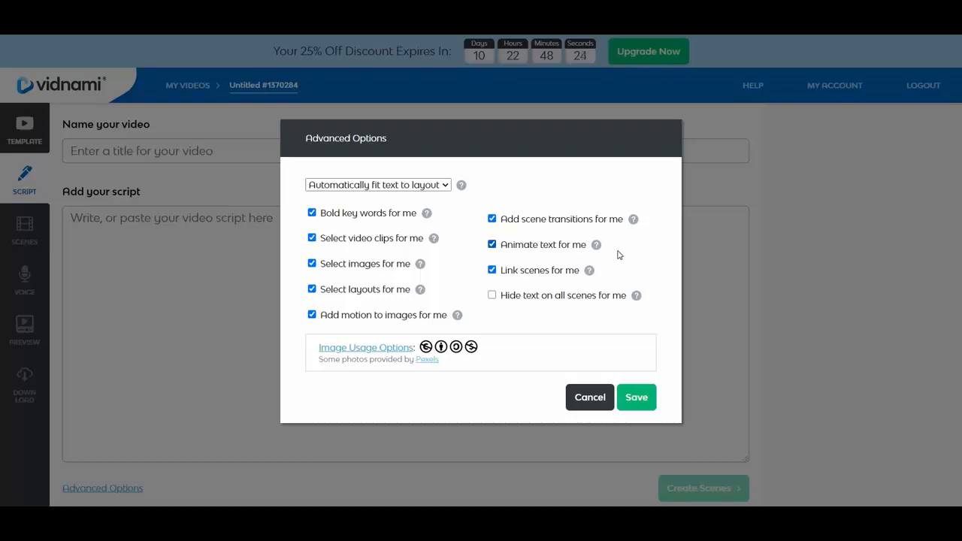
left_click(582, 400)
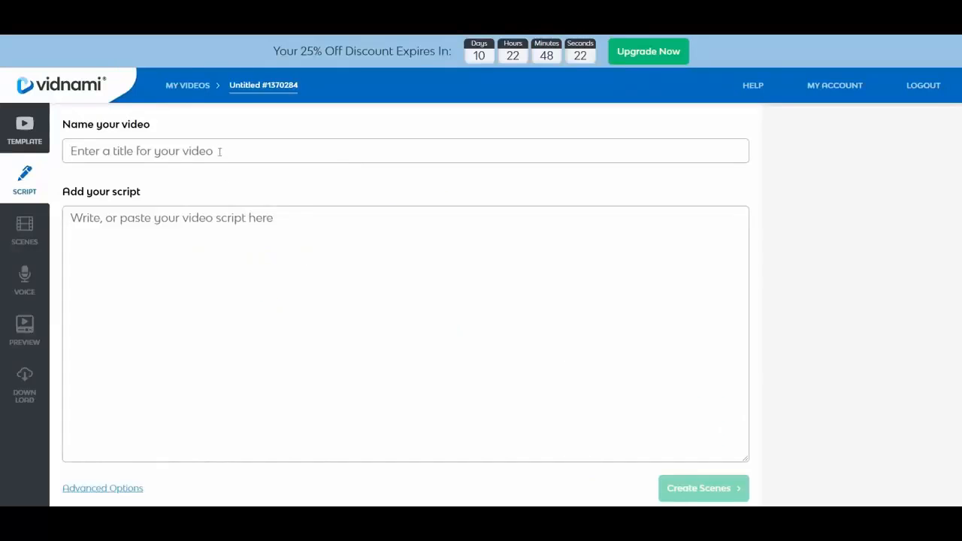
left_click(219, 151)
type("What ")
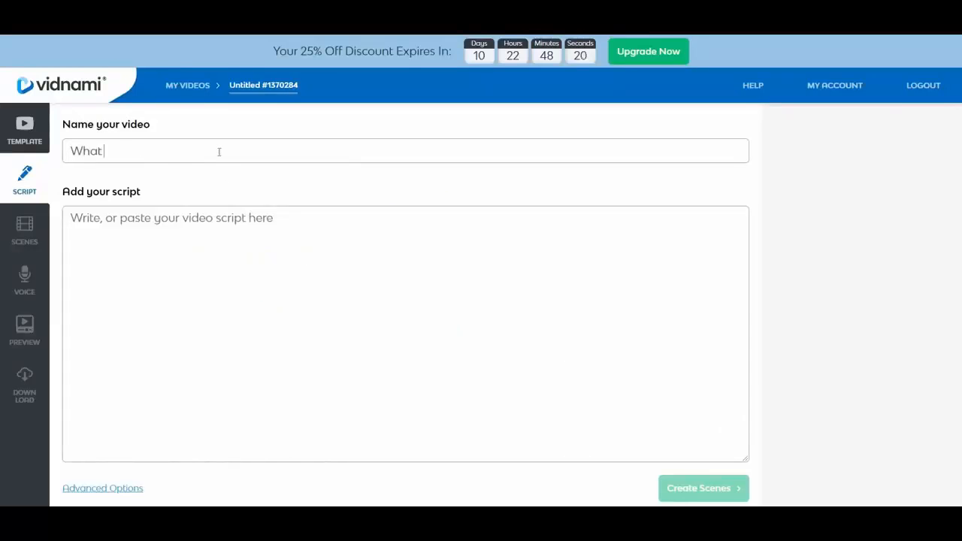
type("Is Video Mark")
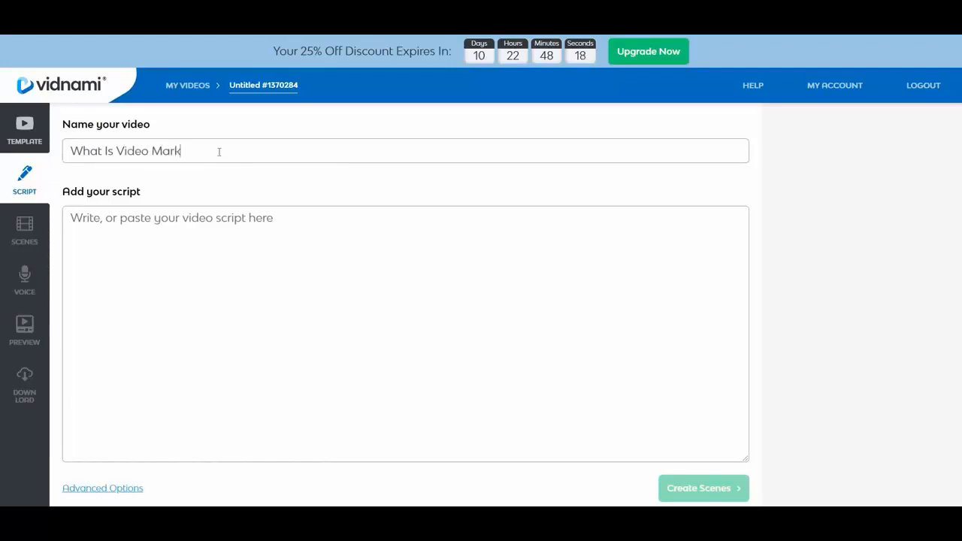
type("eting 2")
Switch to Notepad, copy the entire video marketing script, and paste it into the video's script field.
key("alt+Tab")
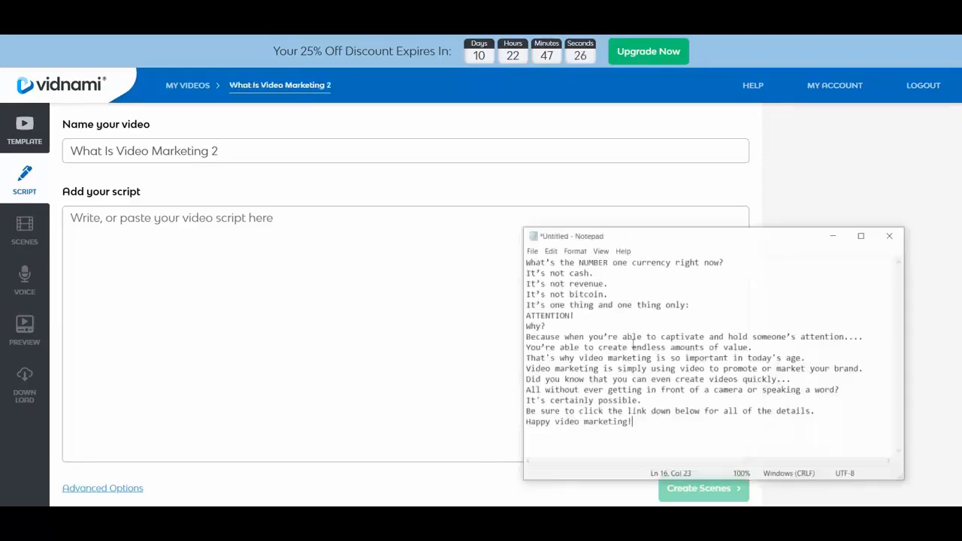
left_click(722, 304)
key("ctrl+a")
key("ctrl+c")
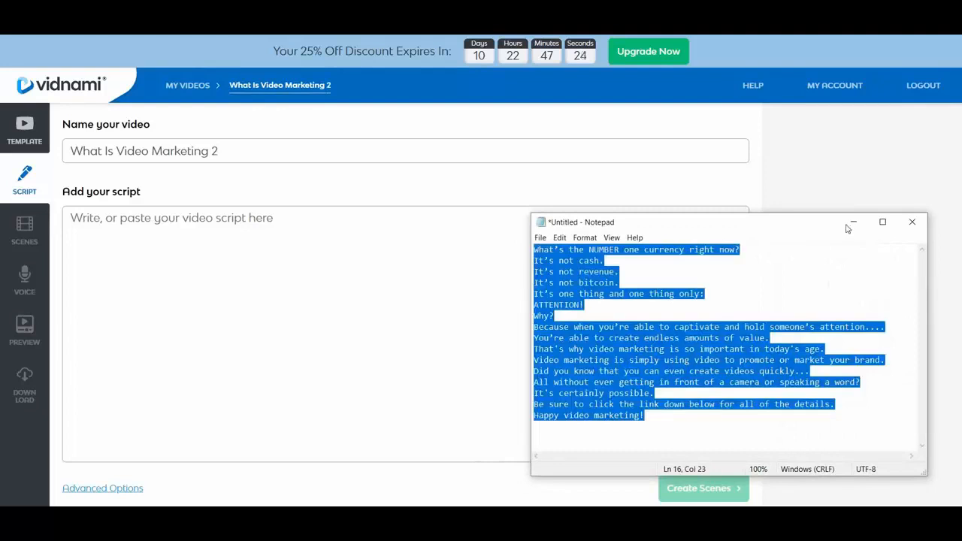
left_click(853, 222)
left_click(330, 252)
key("ctrl+v")
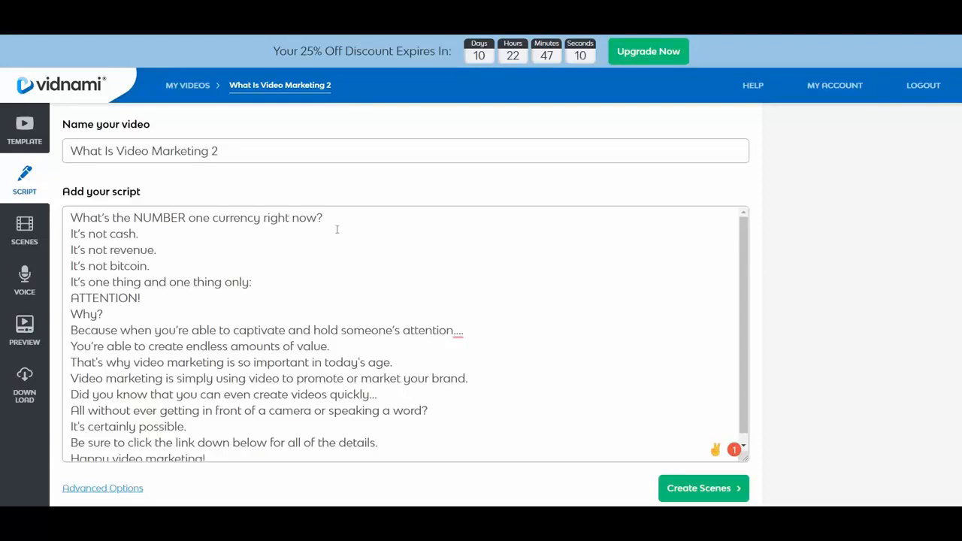
Shorten the ellipsis after "hold someone's attention" in the script to three dots.
left_click_drag(323, 218, 69, 215)
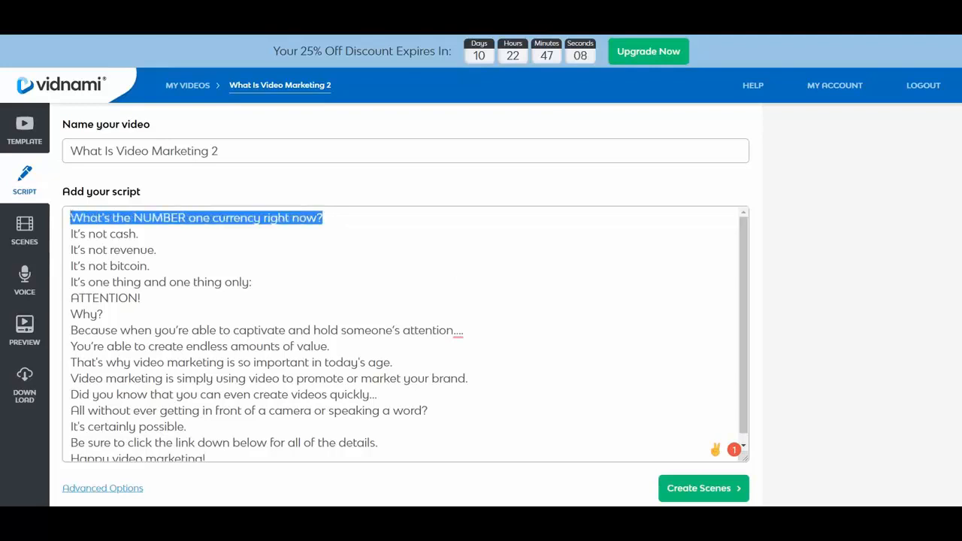
left_click(333, 216)
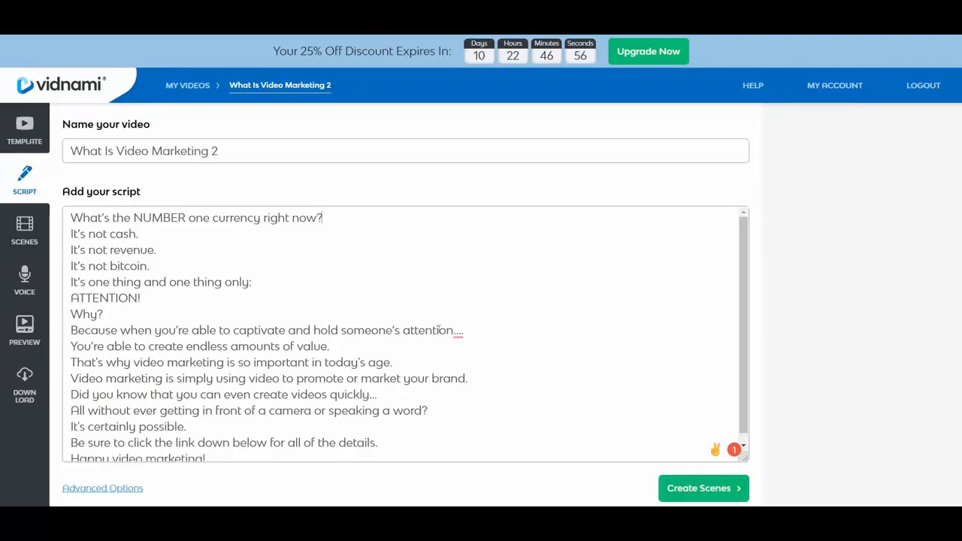
mouse_move(458, 331)
left_click(481, 347)
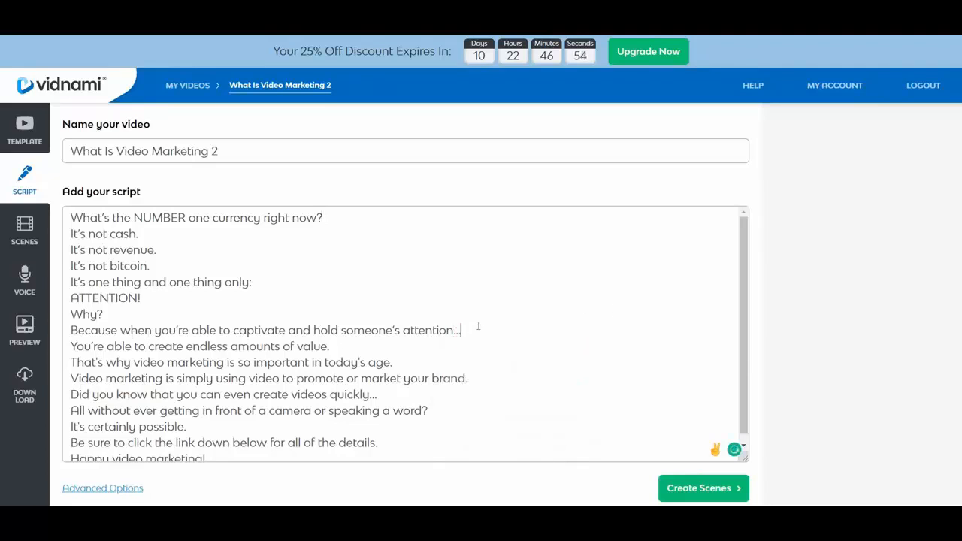
Check the two script lines about captivating attention and creating value, and create the scenes from the script.
left_click_drag(79, 331, 463, 331)
left_click(462, 331)
left_click_drag(331, 347, 71, 347)
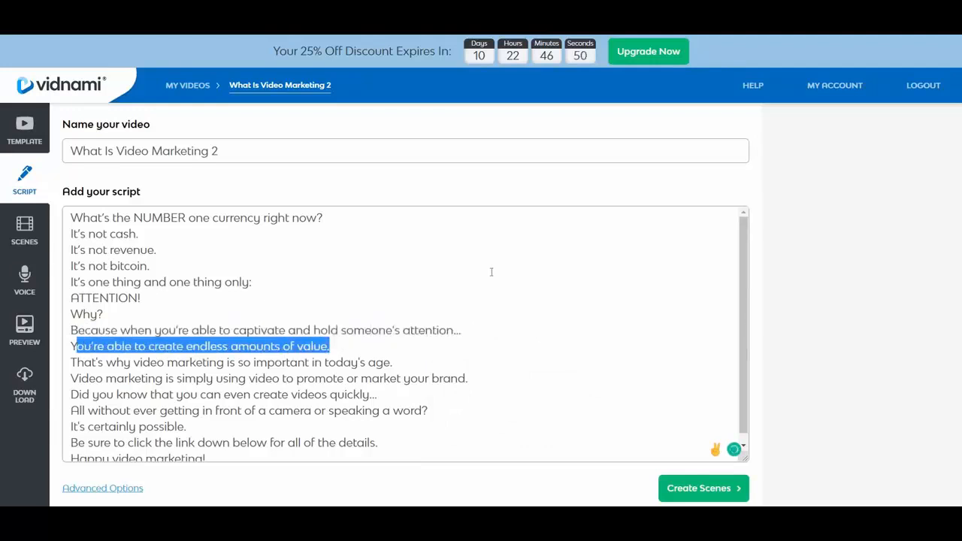
left_click(492, 269)
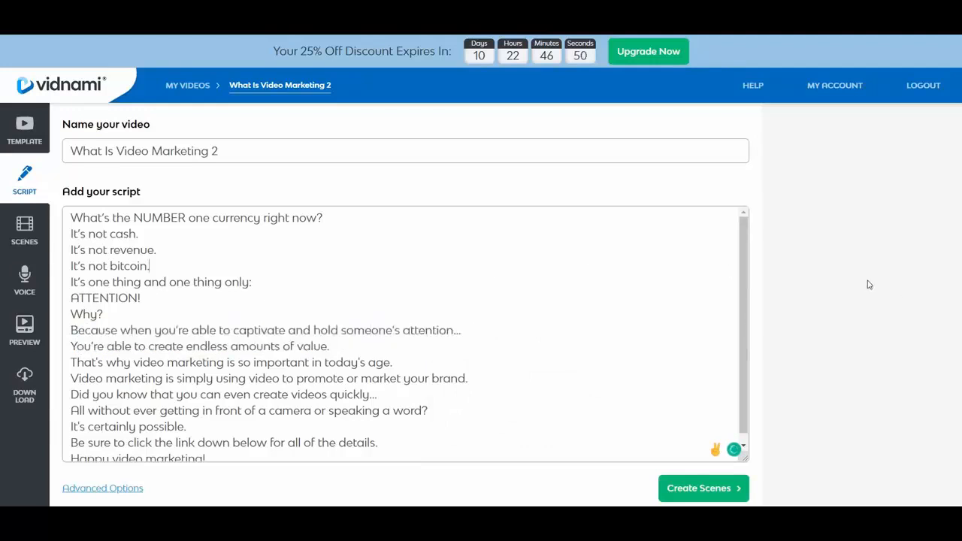
left_click(700, 487)
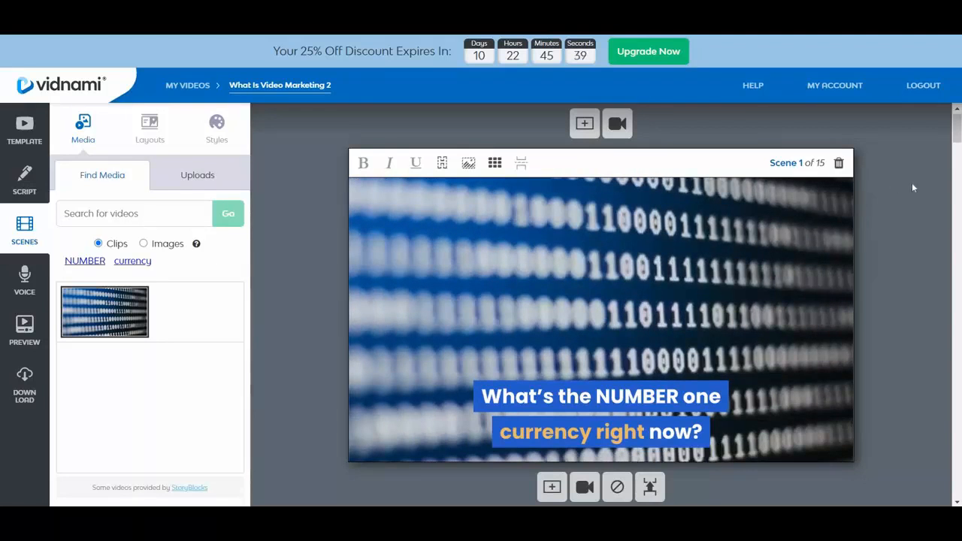
Search the clips for "bitcoin" and replace the background of scene 4, "It's not bitcoin.", with the teal Bitcoin symbol clip.
scroll(914, 188, "down", 5)
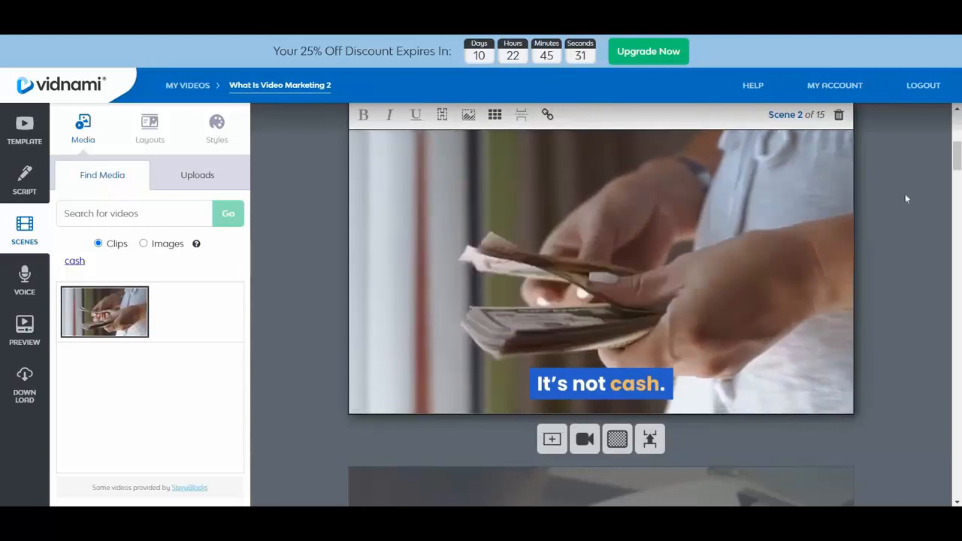
scroll(905, 194, "down", 5)
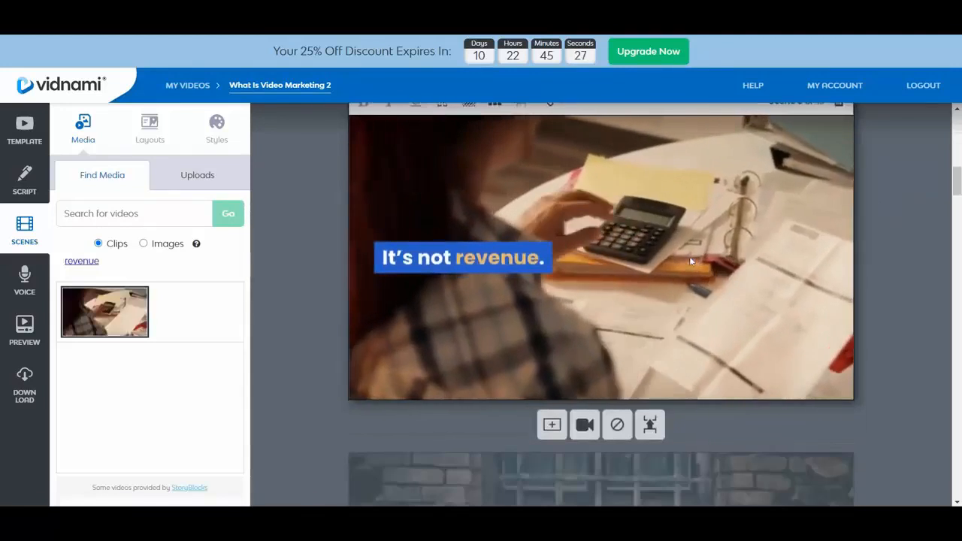
scroll(905, 179, "down", 3)
scroll(905, 179, "down", 3)
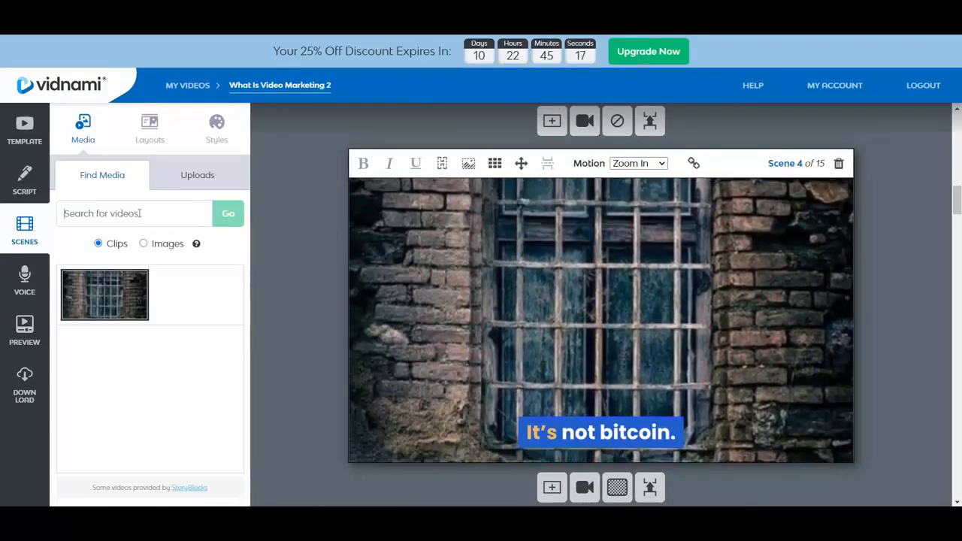
type("bitcoin")
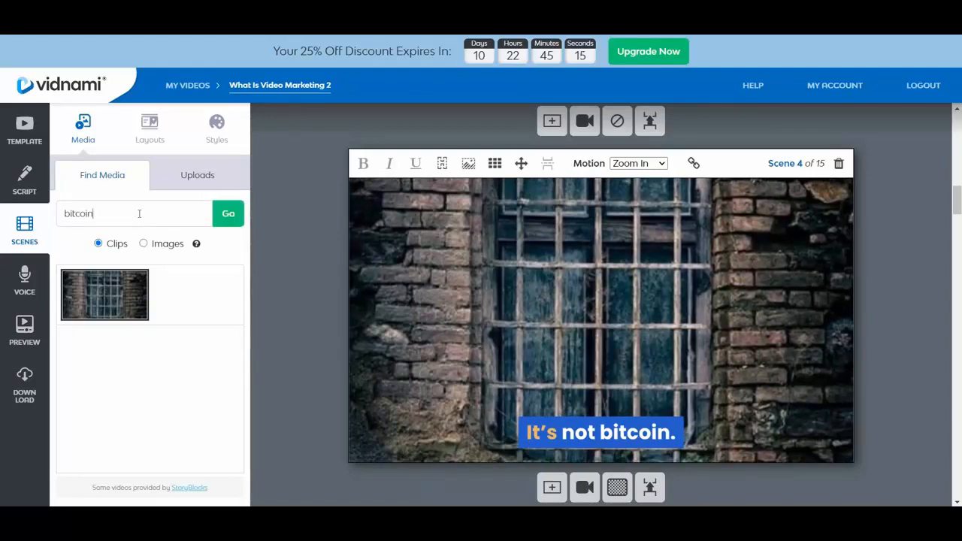
left_click(230, 218)
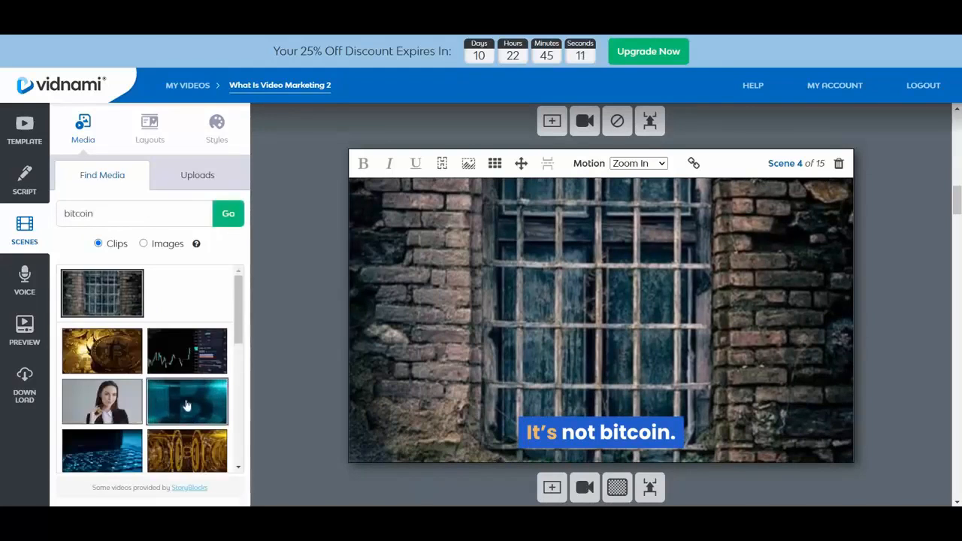
left_click(188, 405)
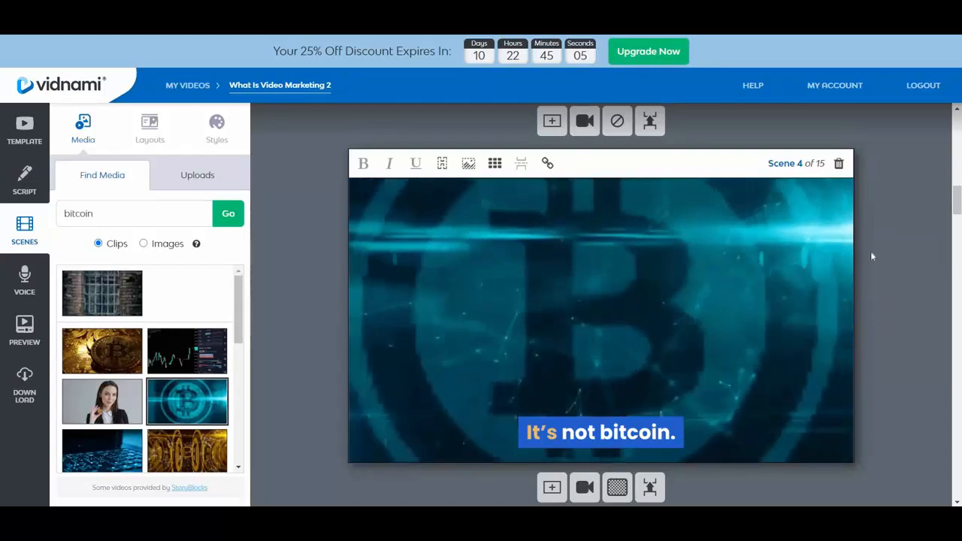
Review the text and background media of scenes 5 through 12.
scroll(914, 248, "down", 5)
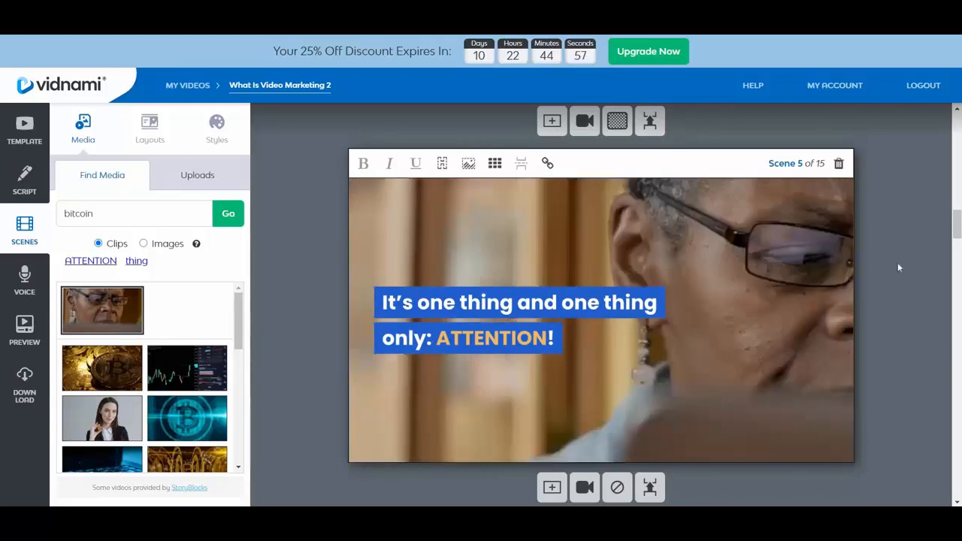
scroll(844, 283, "down", 3)
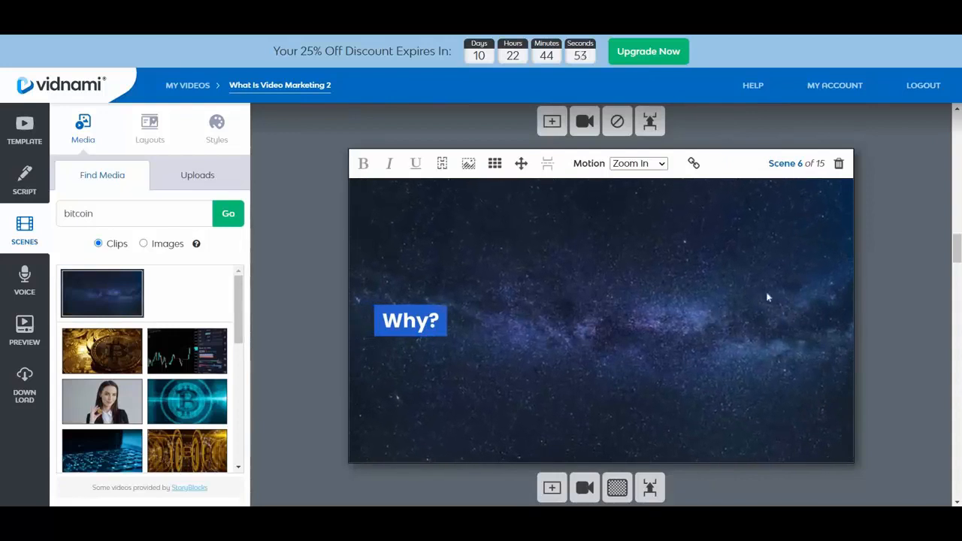
scroll(907, 291, "down", 3)
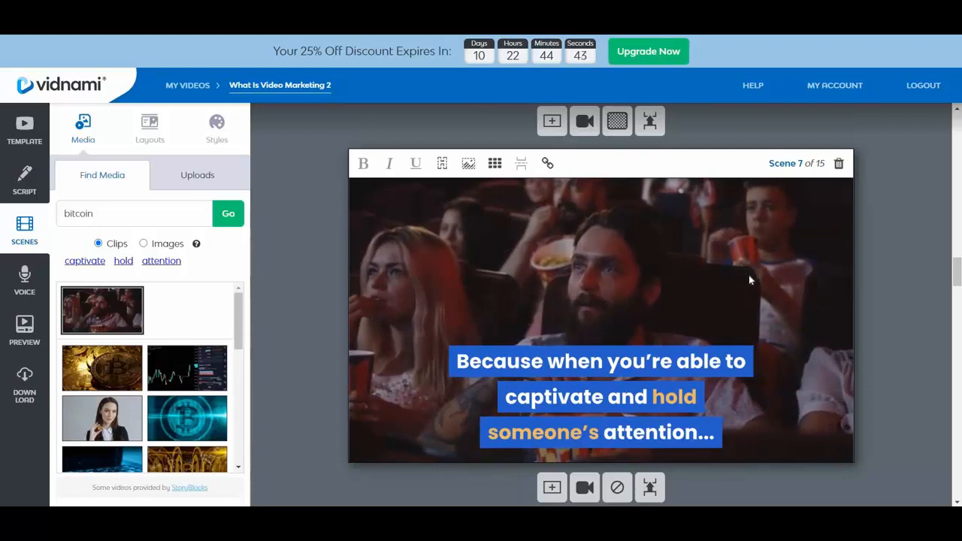
scroll(899, 270, "down", 1)
scroll(901, 269, "down", 5)
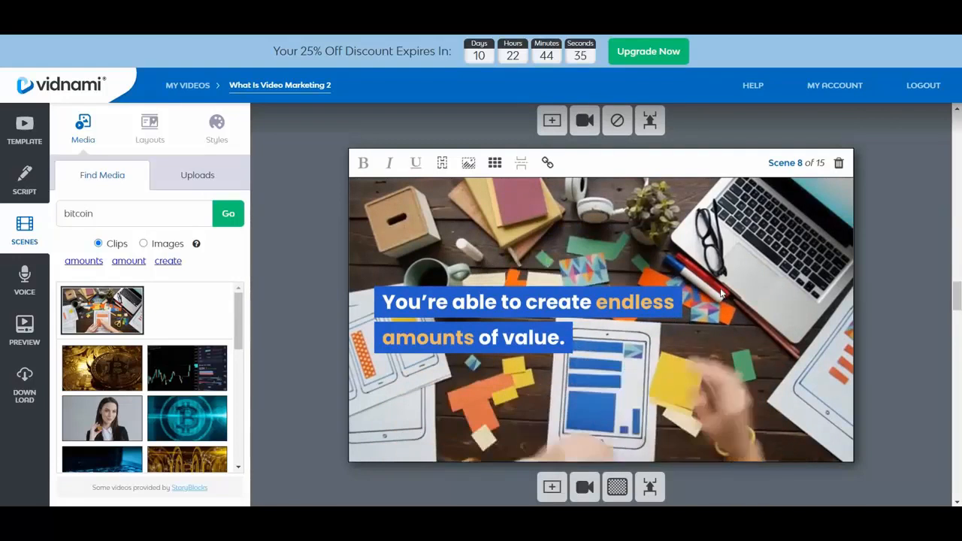
scroll(908, 268, "down", 5)
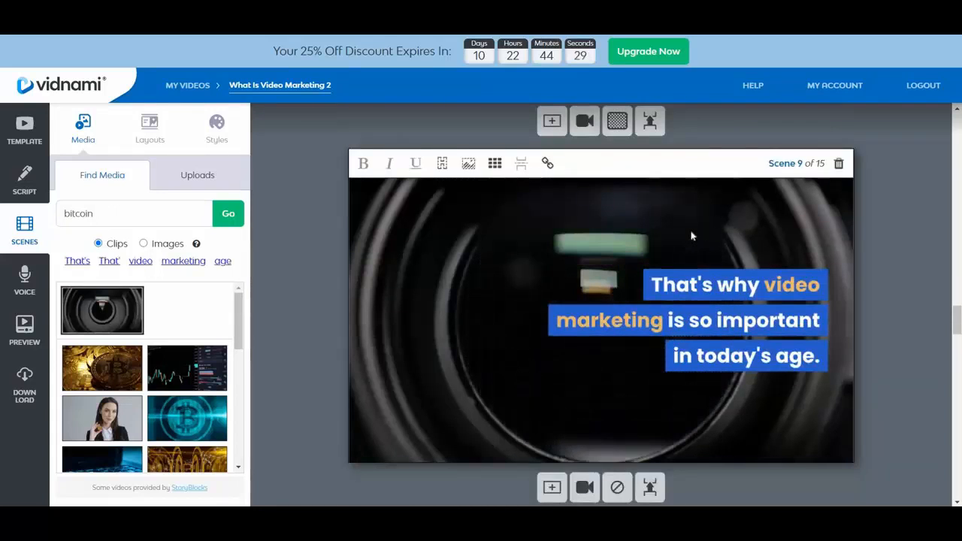
scroll(893, 241, "down", 5)
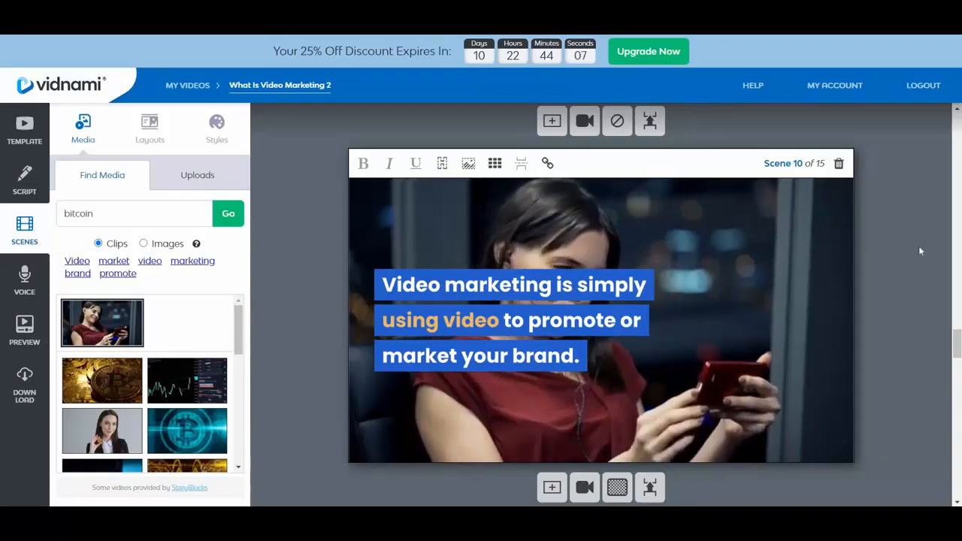
scroll(919, 248, "down", 2)
scroll(920, 251, "down", 3)
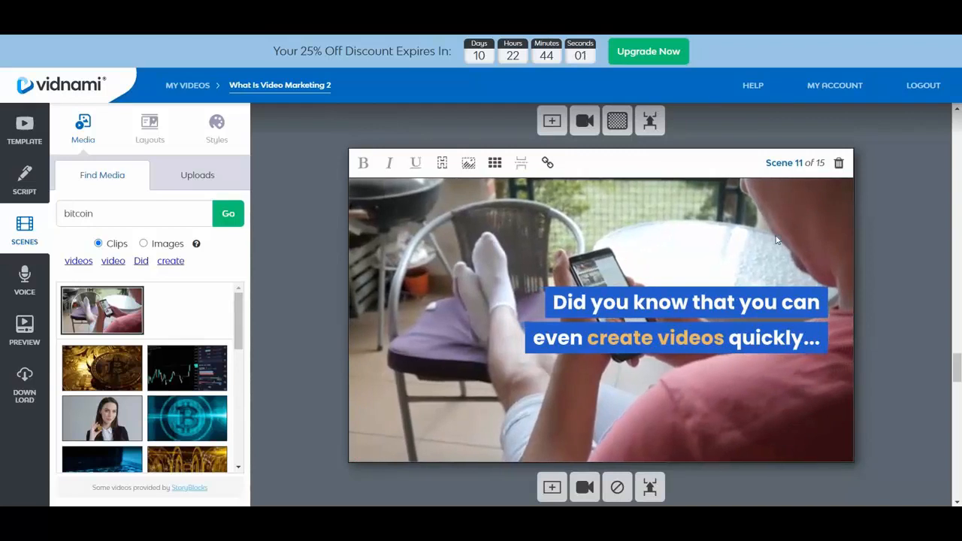
scroll(905, 239, "down", 2)
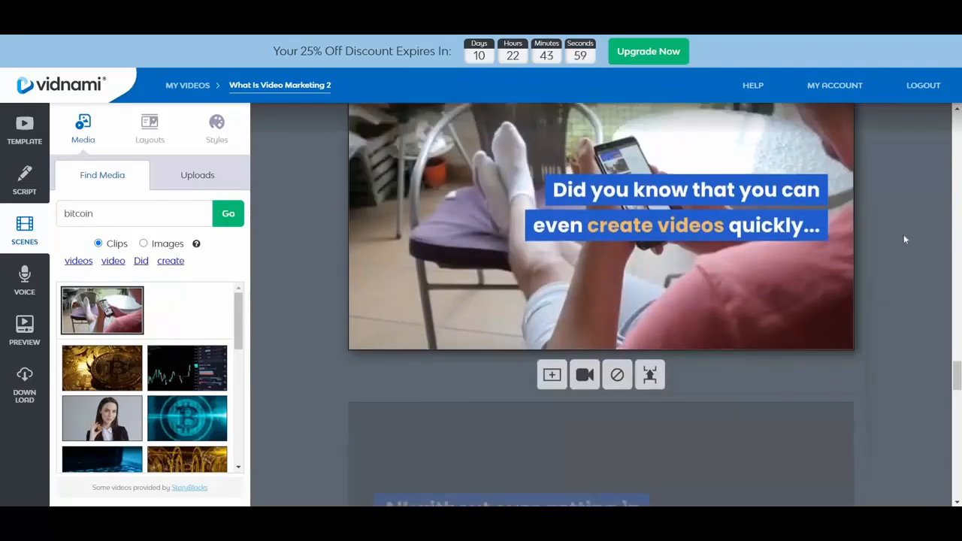
scroll(904, 239, "down", 4)
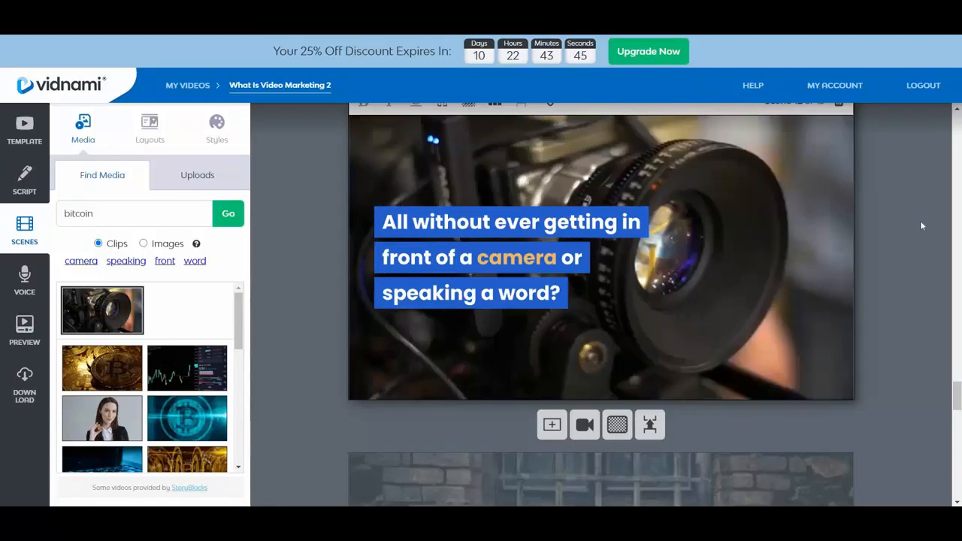
Search the clips for "success" and replace the background of scene 13, "It's certainly possible.", with the man standing with outstretched arms under confetti.
scroll(921, 226, "down", 4)
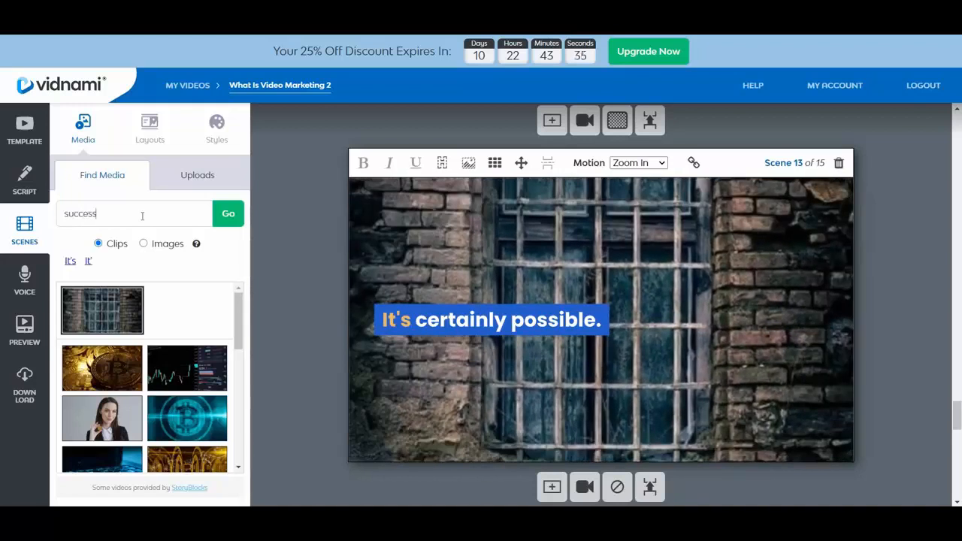
left_click(223, 216)
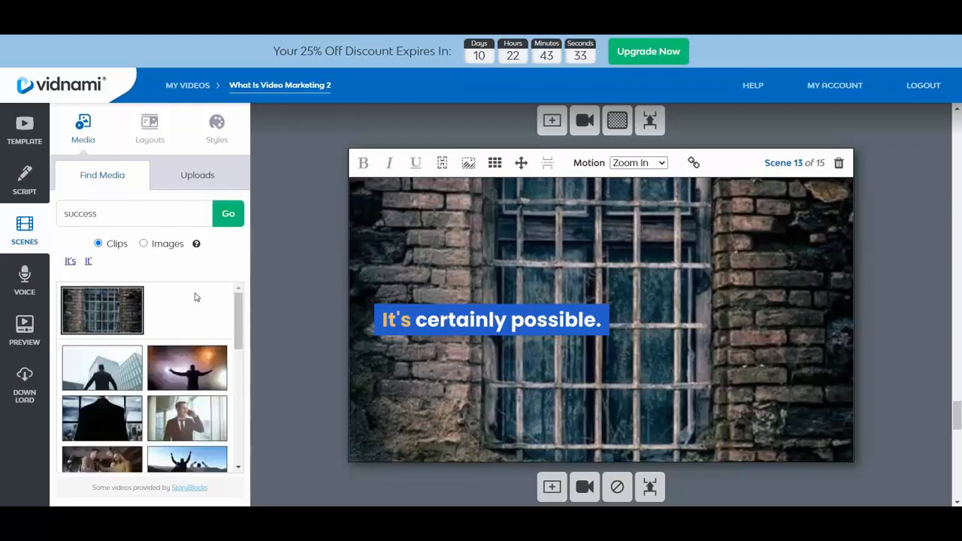
left_click(187, 367)
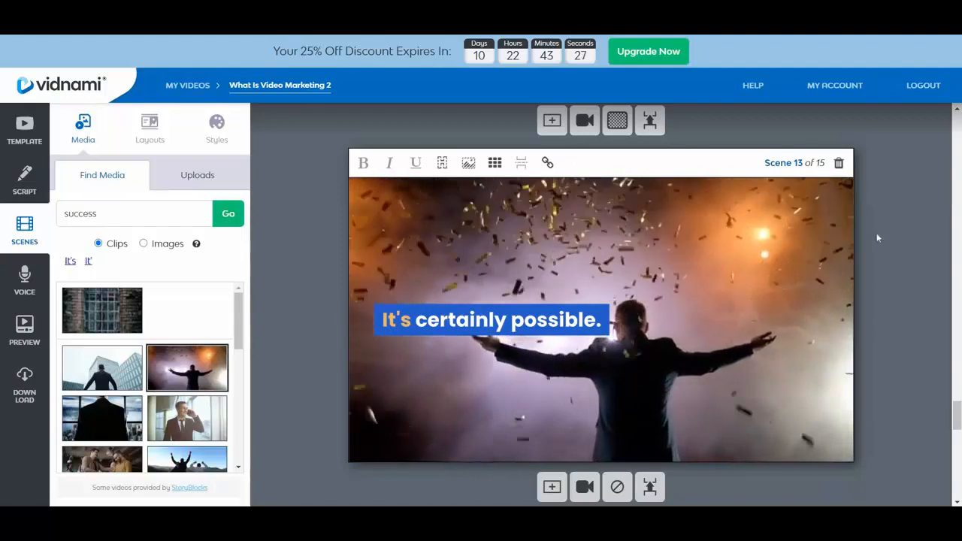
scroll(916, 227, "down", 1)
scroll(916, 225, "down", 5)
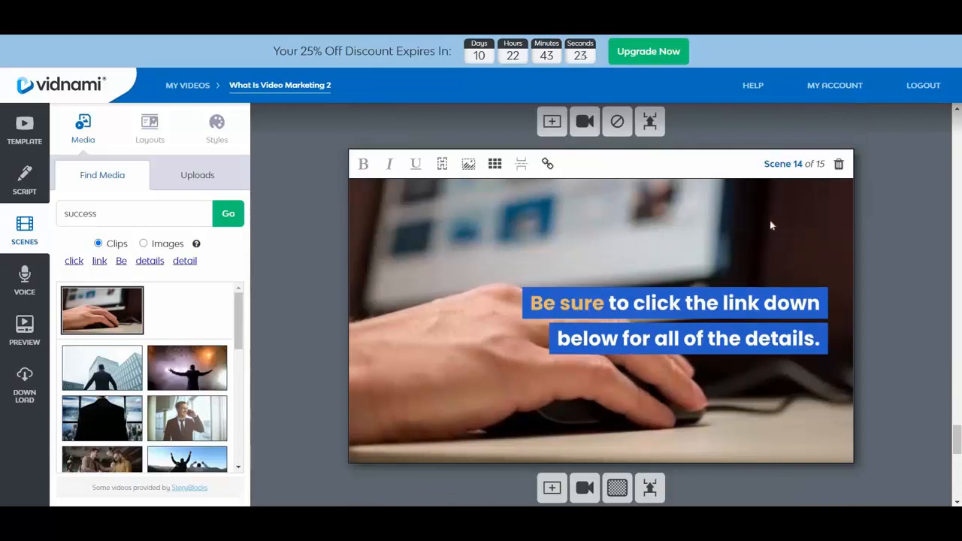
scroll(905, 248, "up", 5)
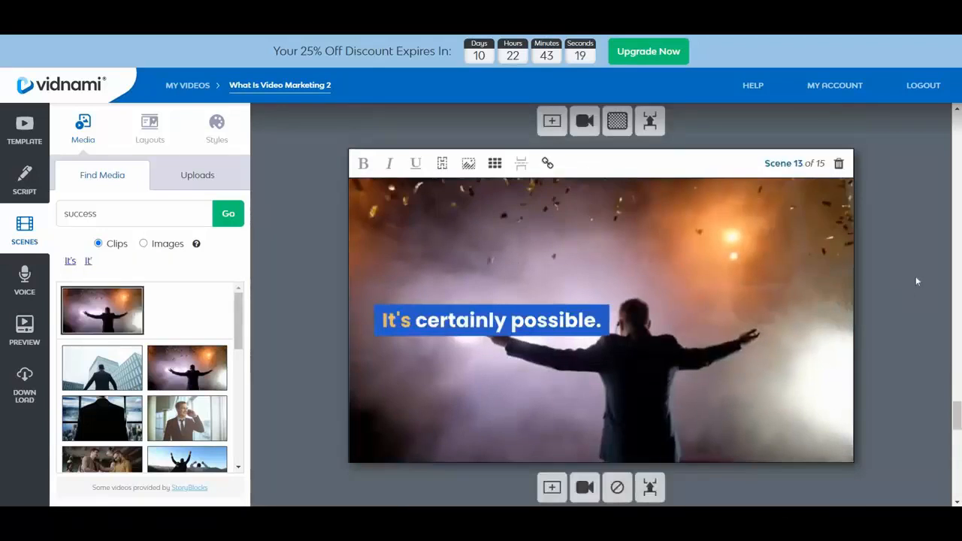
For scene 15, "Happy video marketing!", search the clips for "video marketing".
scroll(915, 277, "down", 5)
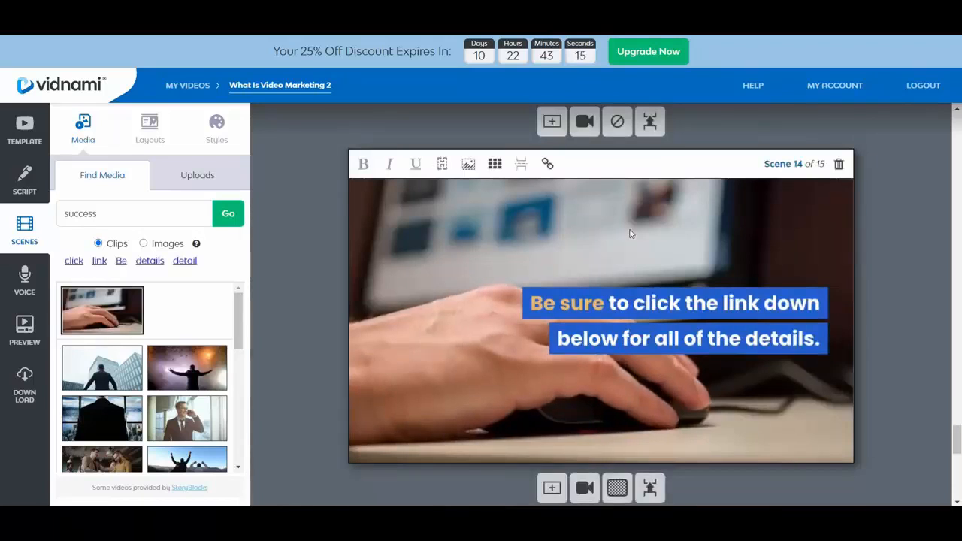
scroll(909, 218, "down", 5)
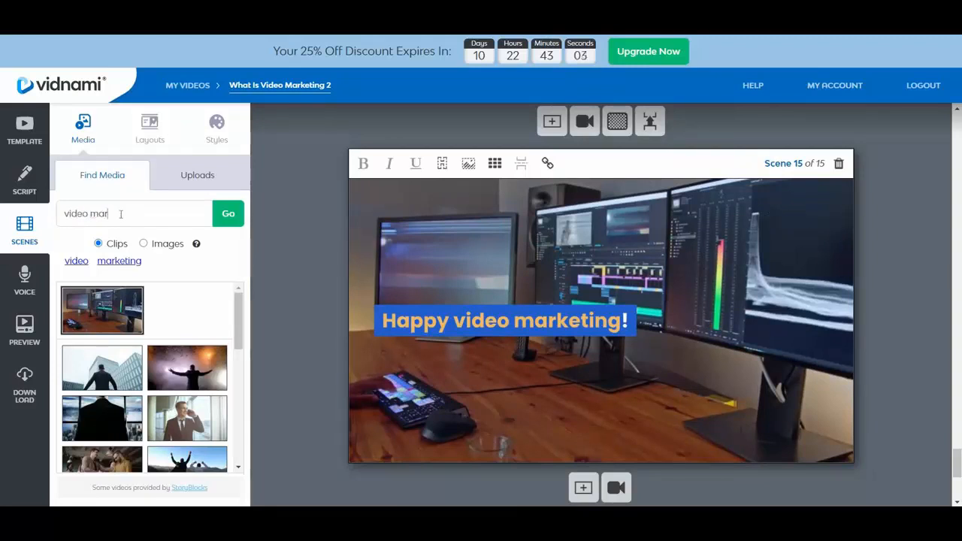
left_click(229, 217)
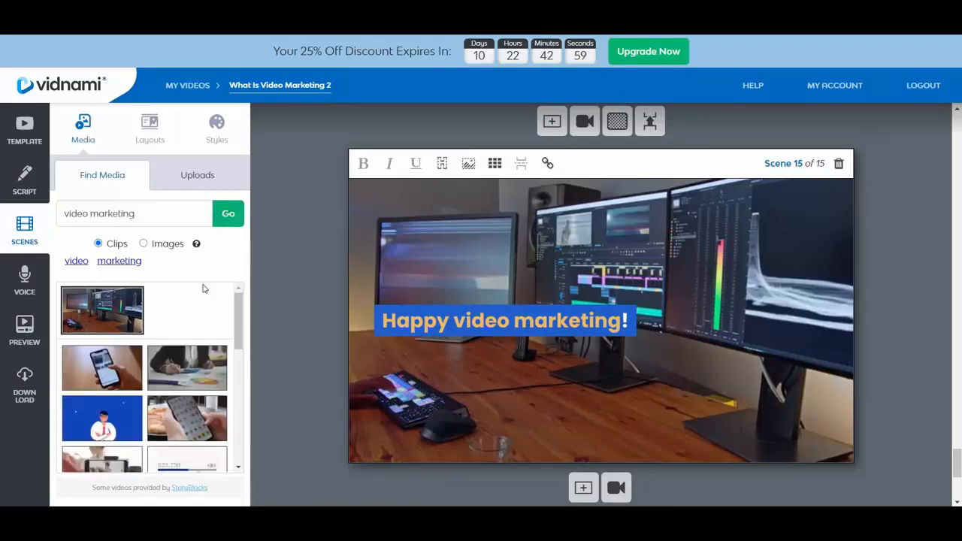
Try the gimbal-mounted phone clip and the hand-held smartphone clip as the background of scene 15.
scroll(194, 346, "down", 2)
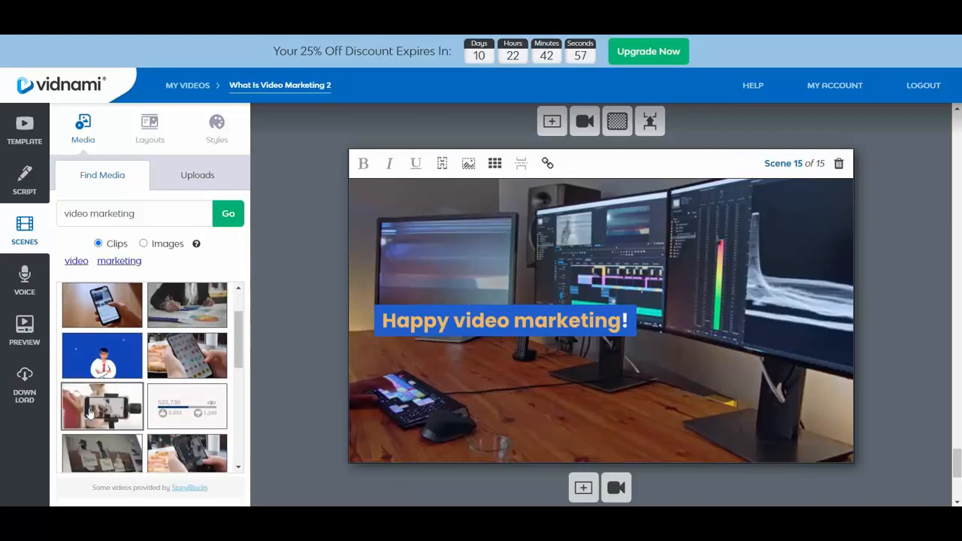
left_click(120, 404)
scroll(148, 375, "down", 2)
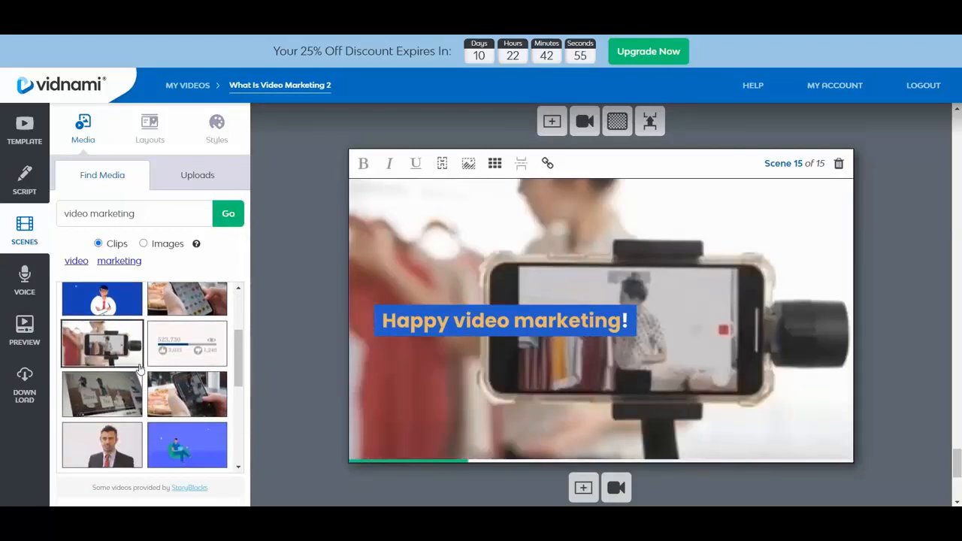
scroll(139, 366, "up", 3)
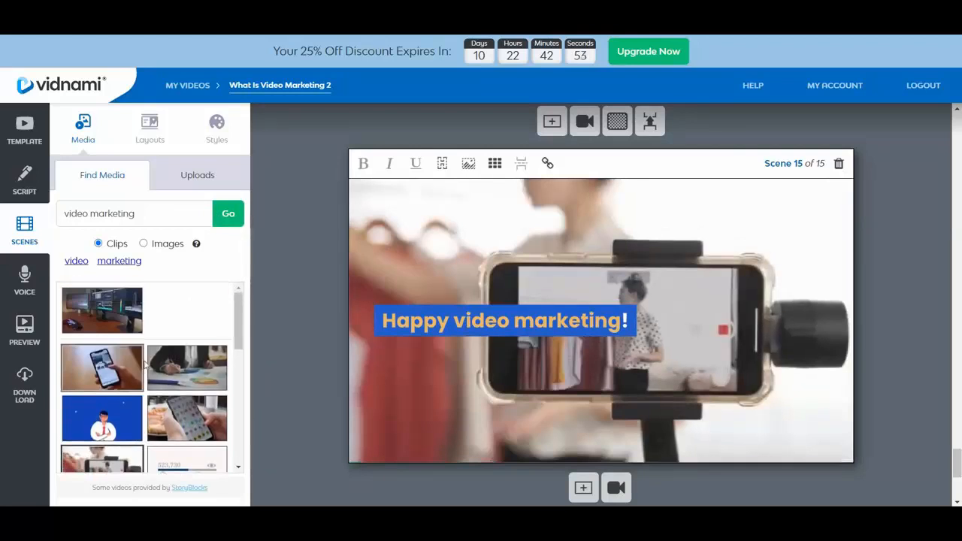
left_click(119, 367)
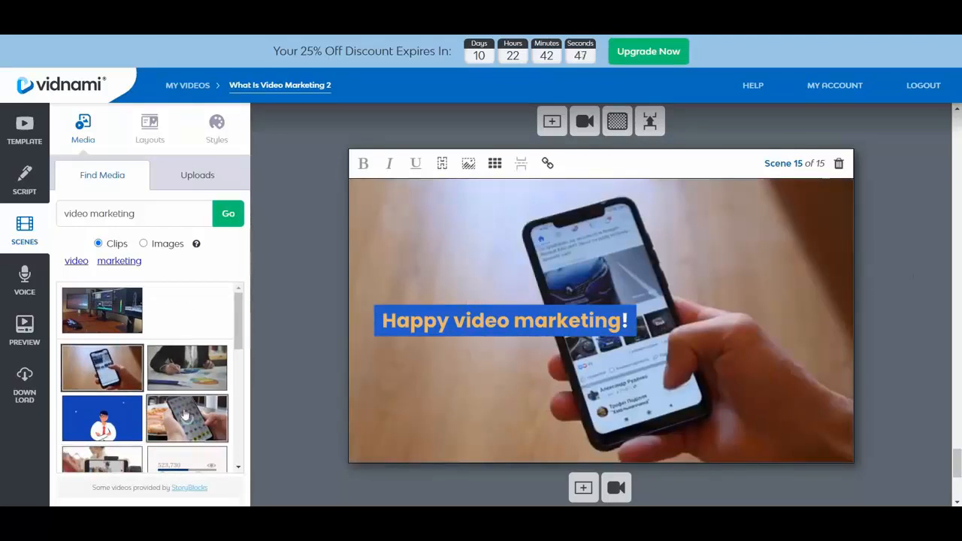
Set the background of scene 15 to the clip of a woman being filmed on a red-framed phone beside a clothes rack.
scroll(180, 366, "down", 5)
scroll(185, 361, "down", 2)
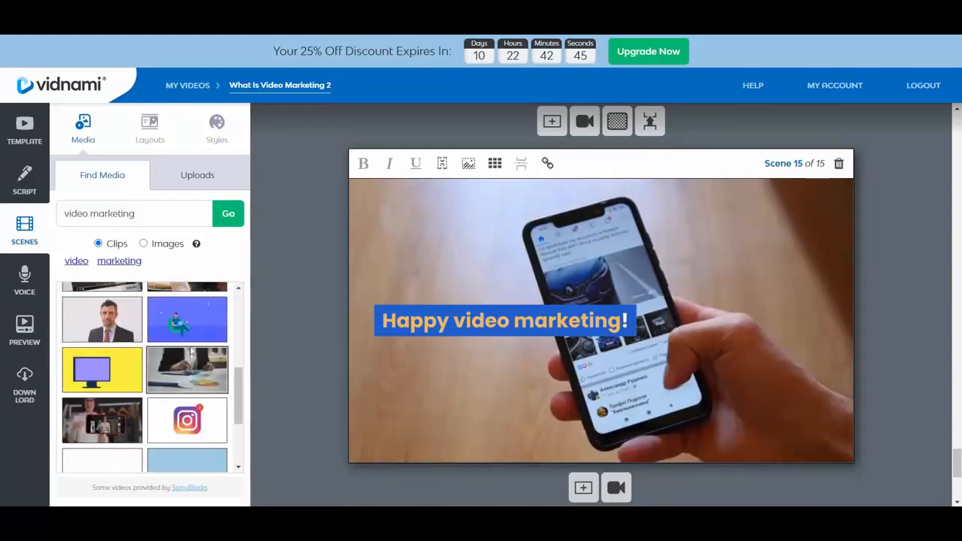
scroll(101, 315, "down", 2)
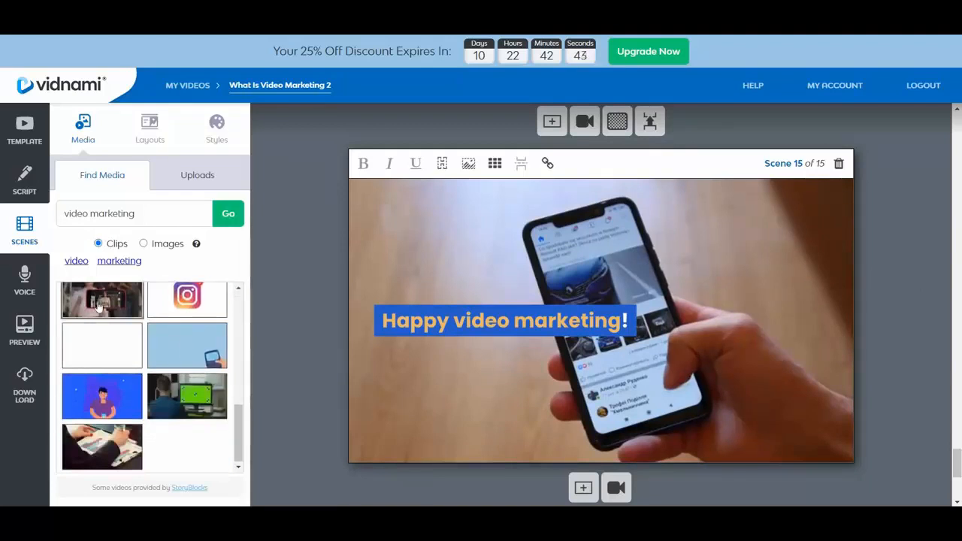
left_click(98, 305)
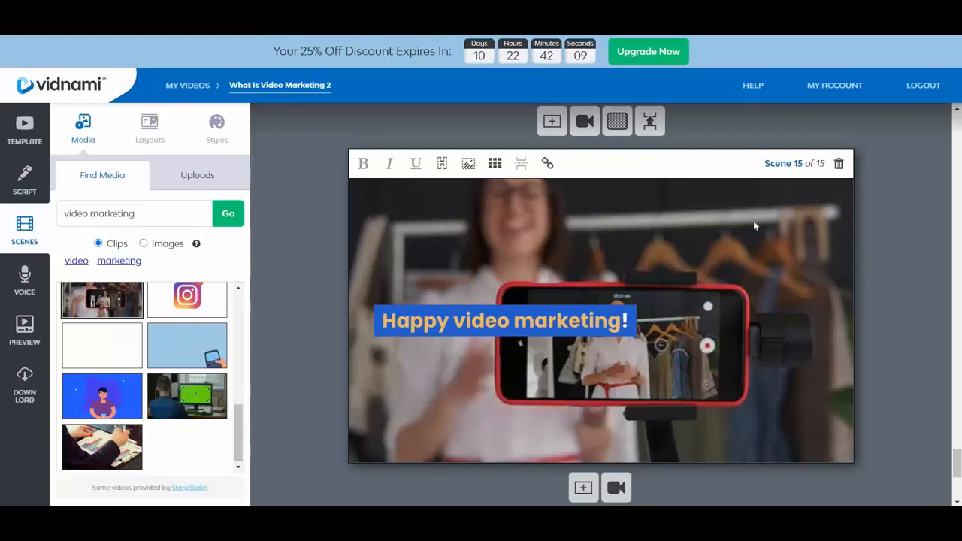
Place the cursor in the text of scene 14 and examine the option for linking it to the previous scene.
scroll(917, 257, "up", 5)
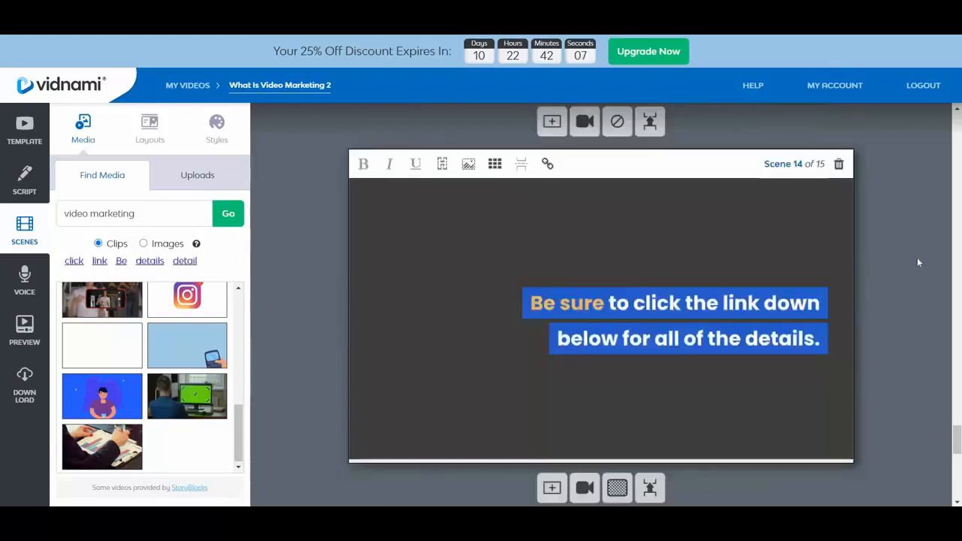
scroll(917, 257, "down", 1)
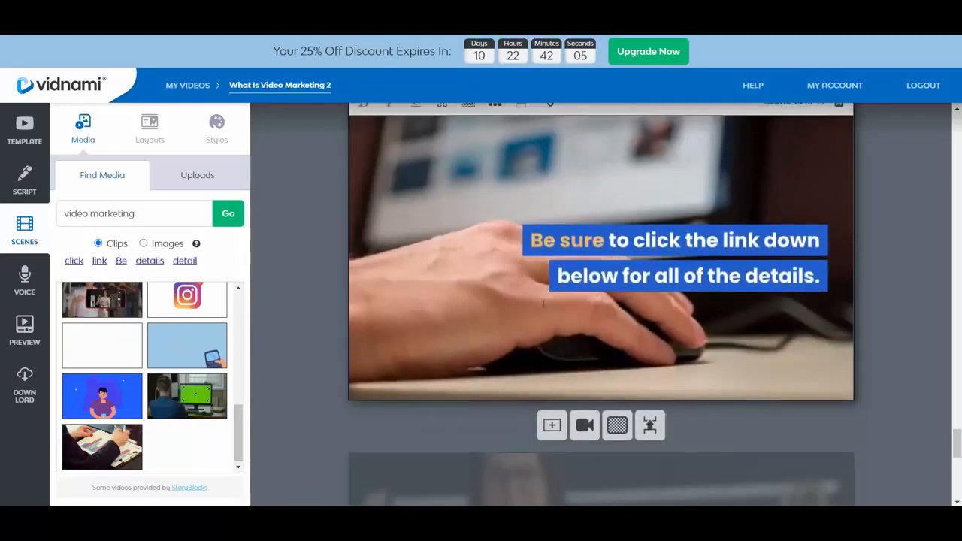
scroll(443, 198, "up", 1)
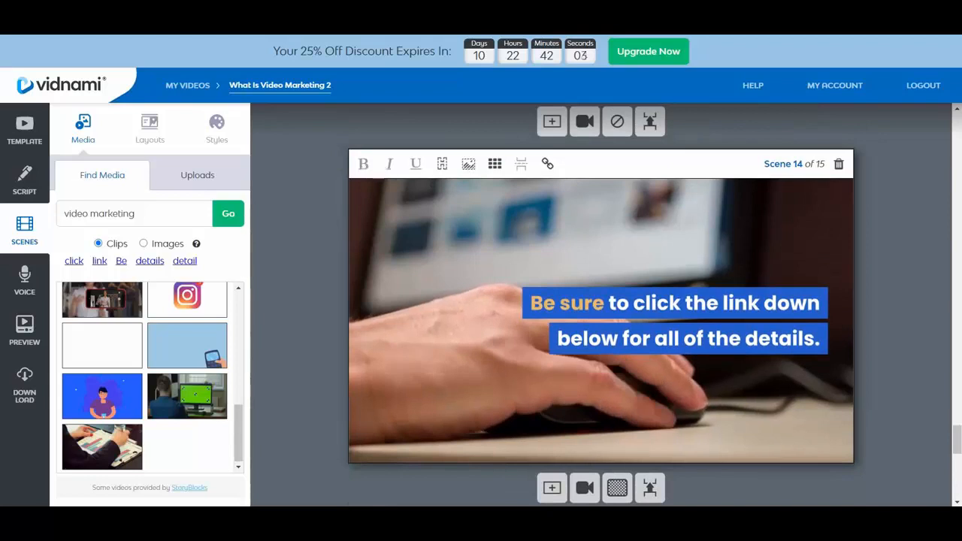
left_click(719, 303)
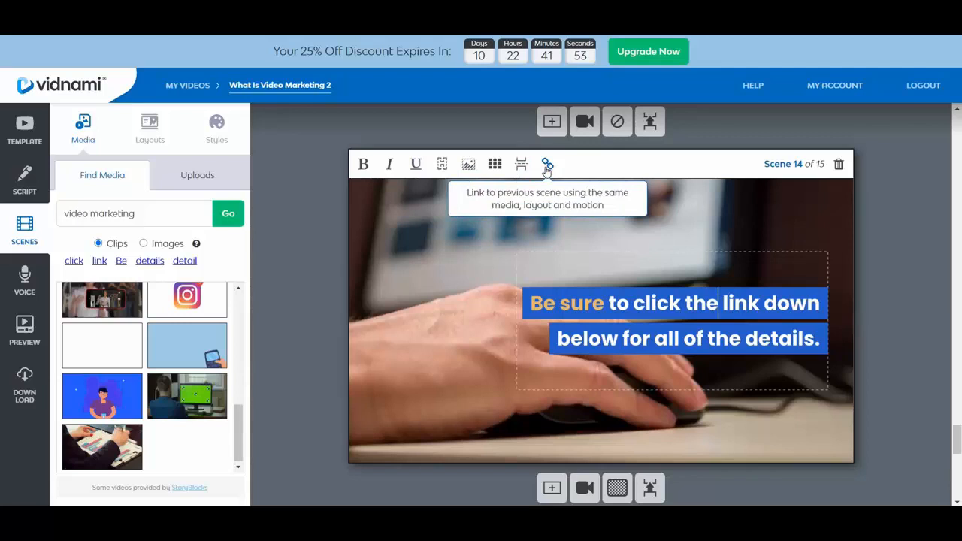
scroll(910, 228, "down", 1)
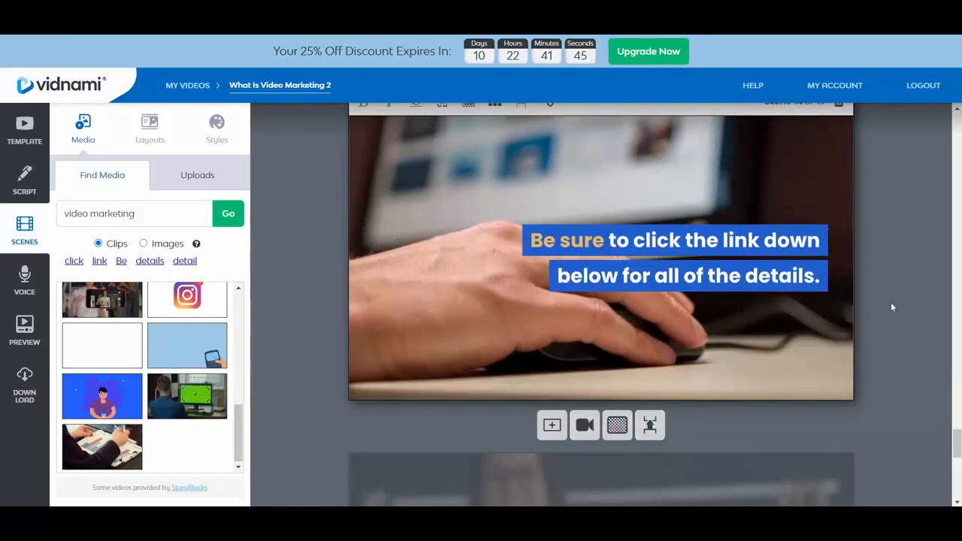
Review the closing scenes once more and go to the end of the scene list, where a voice track can be added.
scroll(904, 291, "down", 3)
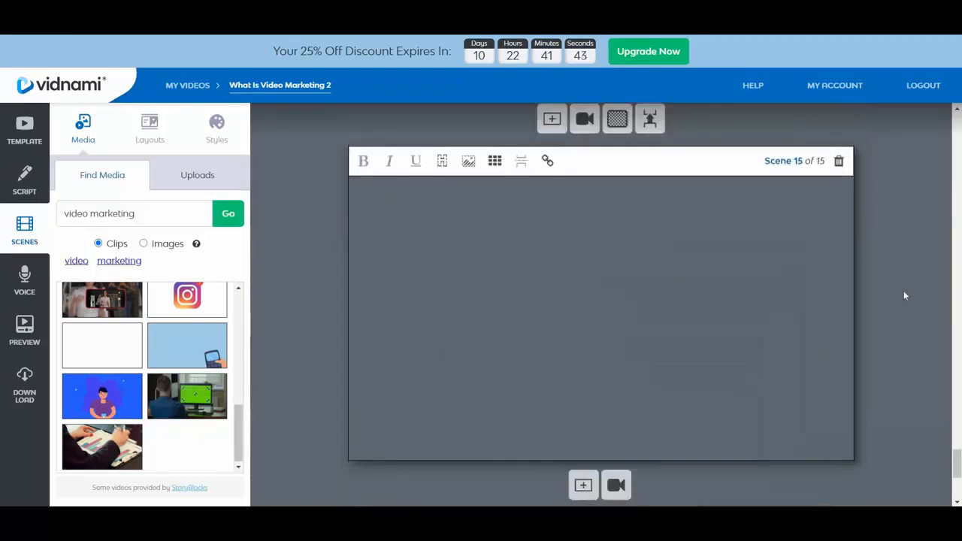
scroll(905, 291, "up", 1)
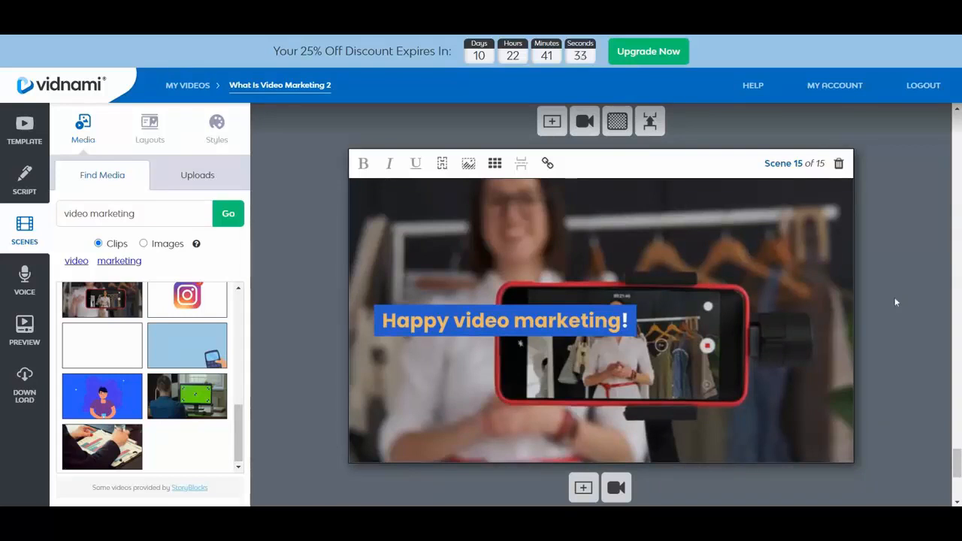
scroll(895, 301, "up", 5)
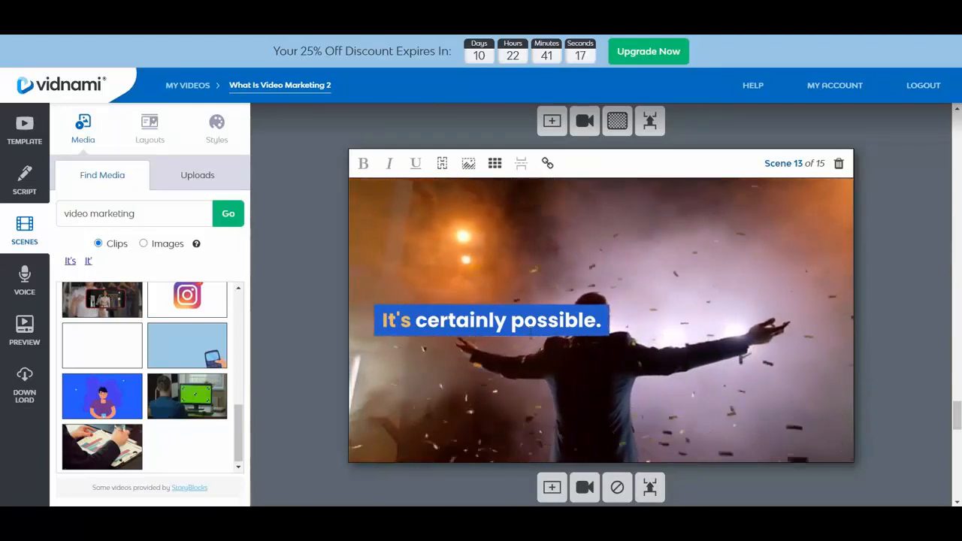
scroll(532, 337, "up", 3)
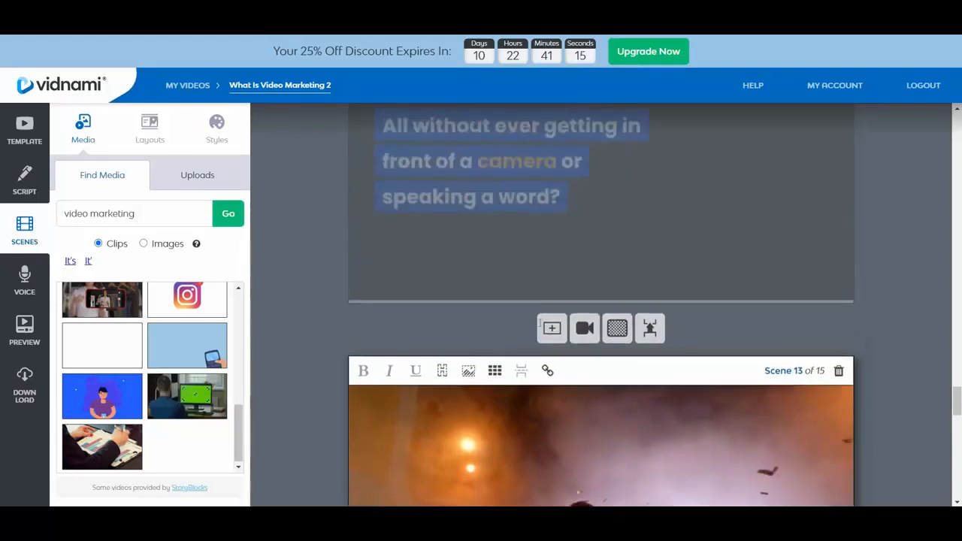
scroll(539, 324, "up", 2)
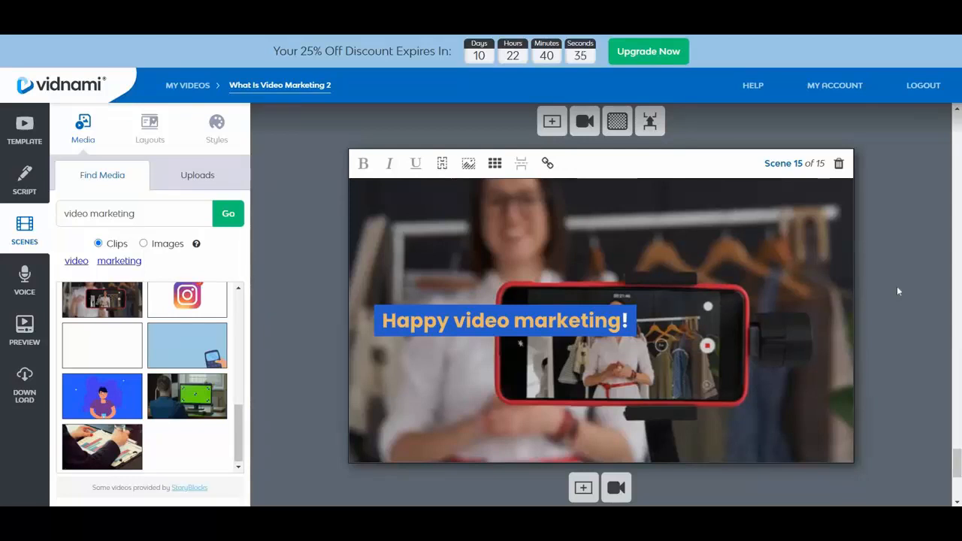
scroll(893, 290, "down", 4)
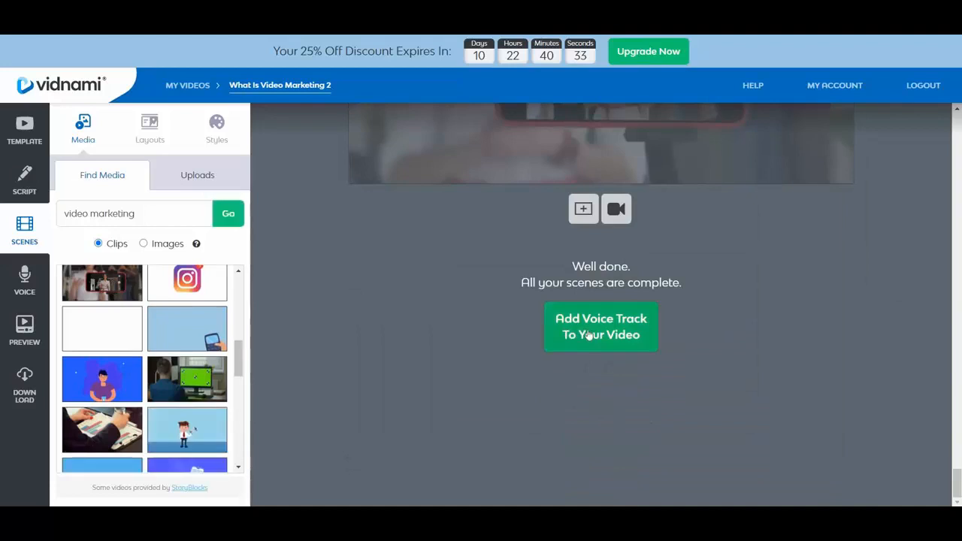
Go to the voice track options, choose the automated voice Heidi and listen to its sample.
left_click(589, 335)
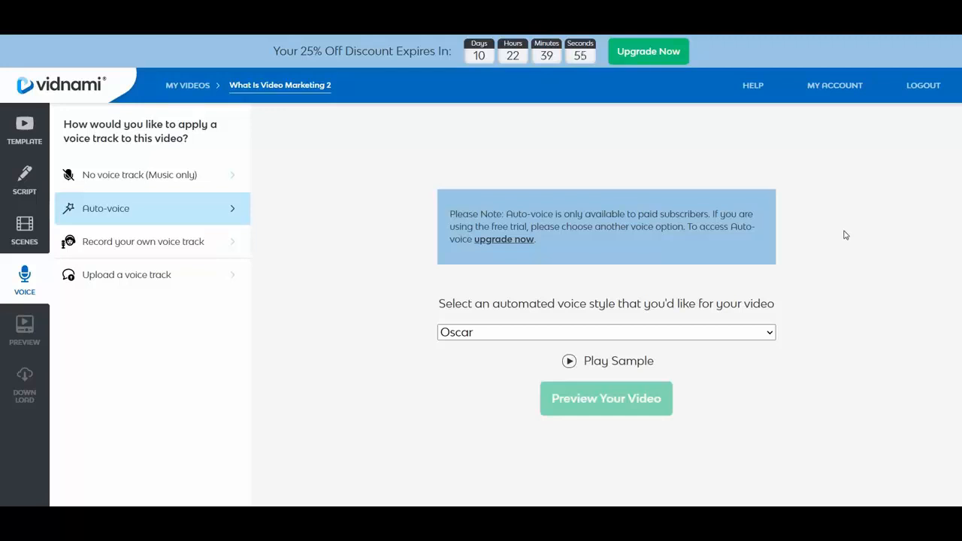
left_click(756, 334)
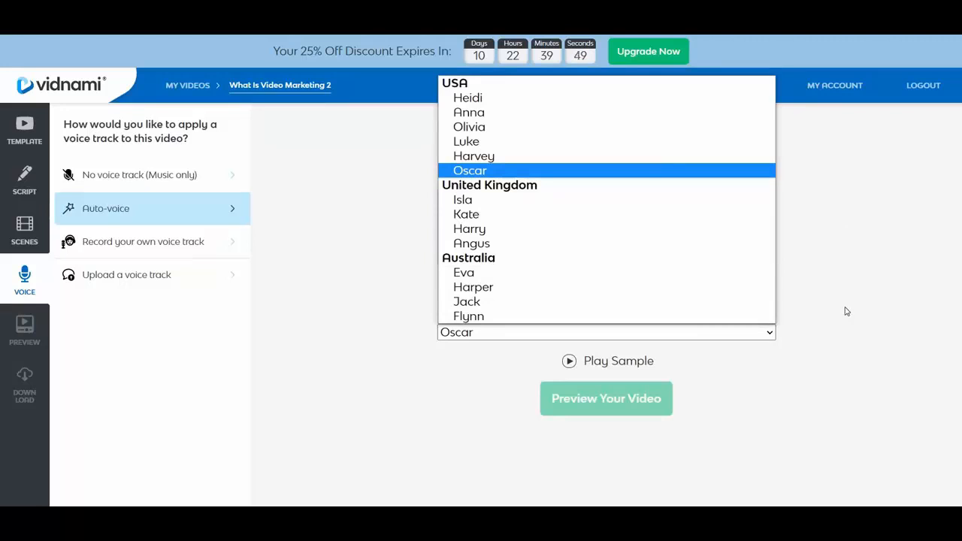
left_click(502, 103)
left_click(570, 361)
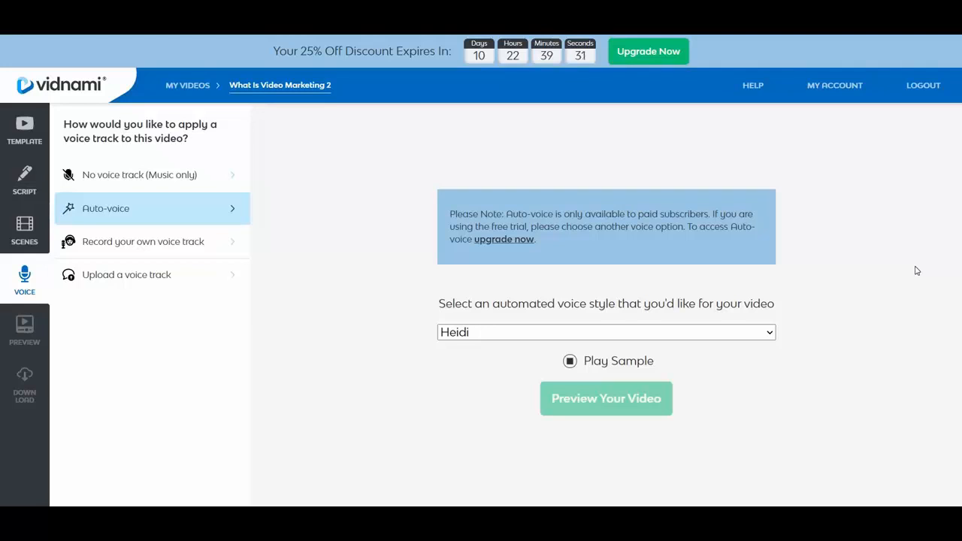
left_click(570, 361)
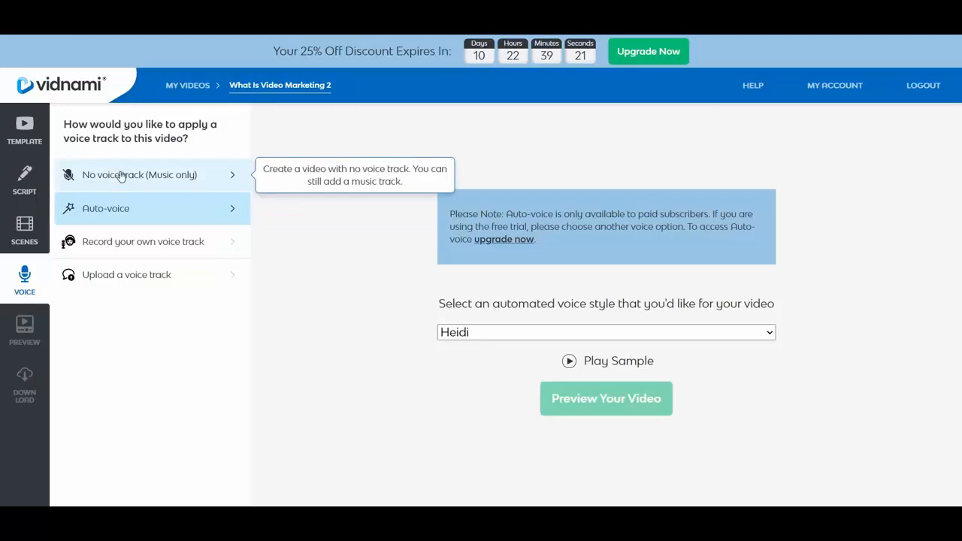
Try the options for recording and uploading a voice track, dismissing the microphone request, and try to preview the video.
left_click(133, 249)
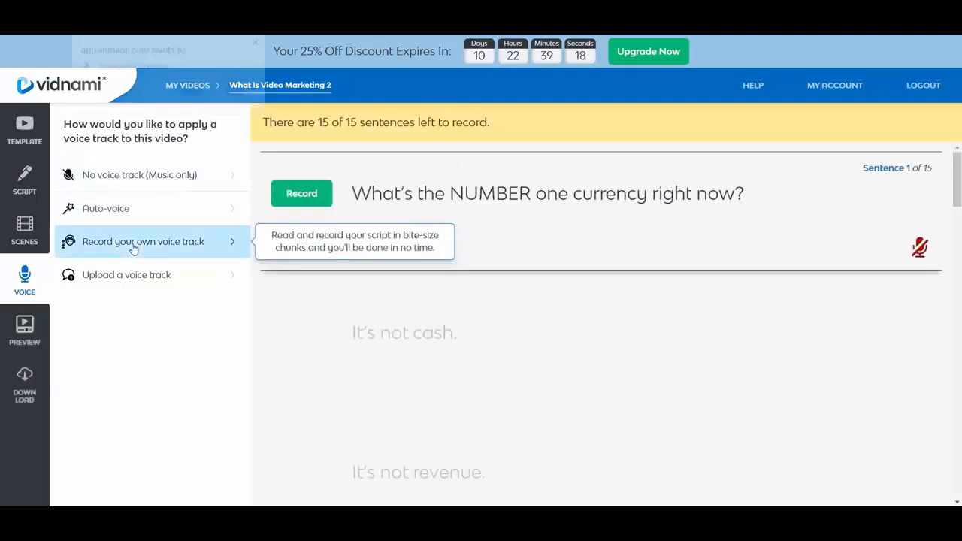
left_click(258, 42)
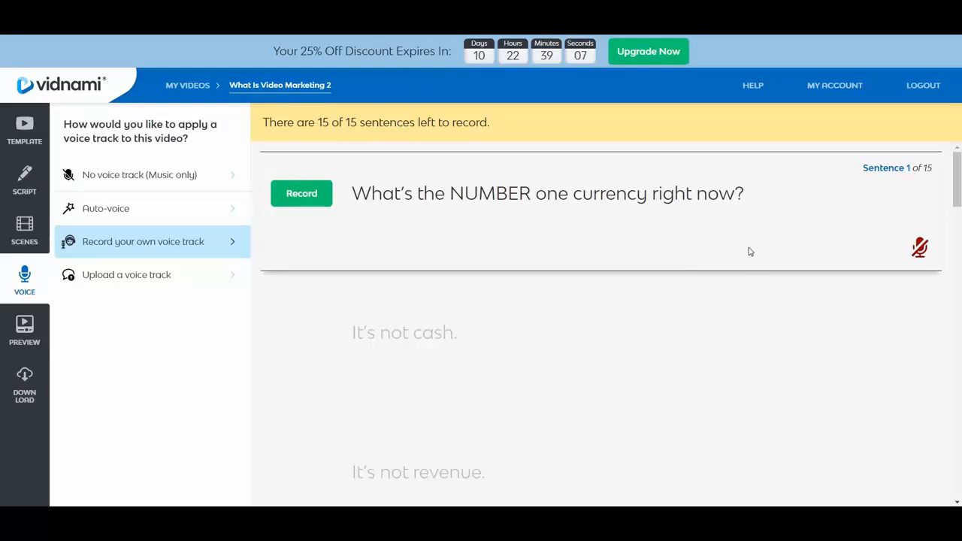
left_click(129, 277)
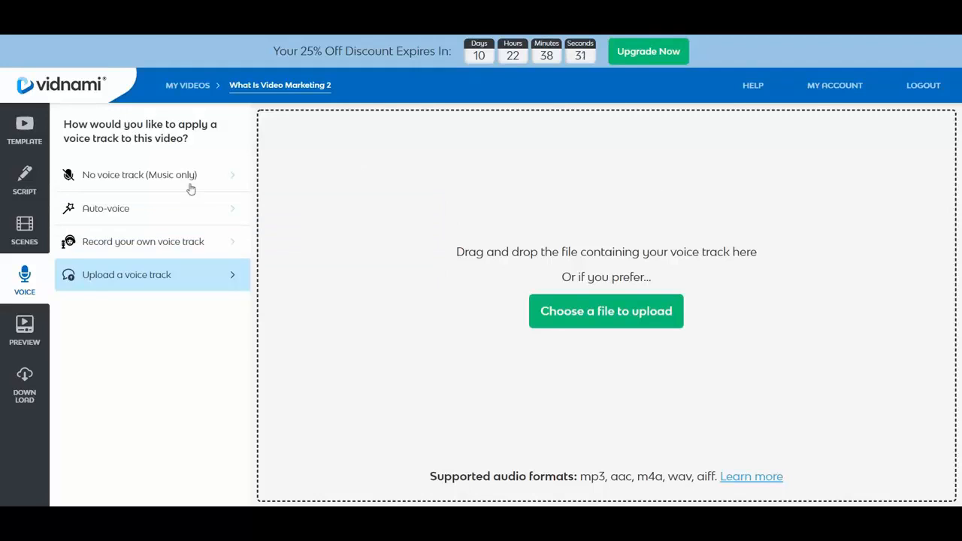
left_click(20, 325)
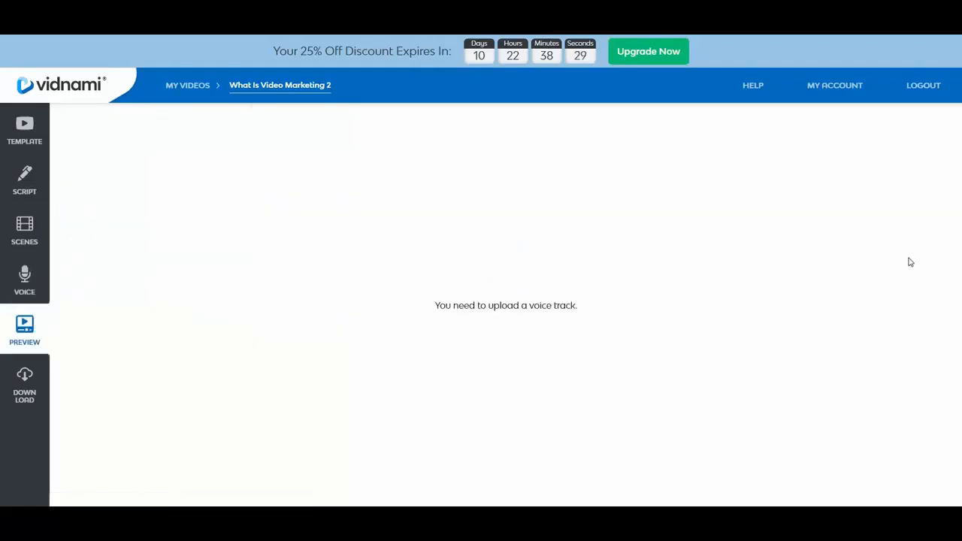
Set the video to no voice track (music only) and scrub through its preview from beginning to end.
left_click(12, 279)
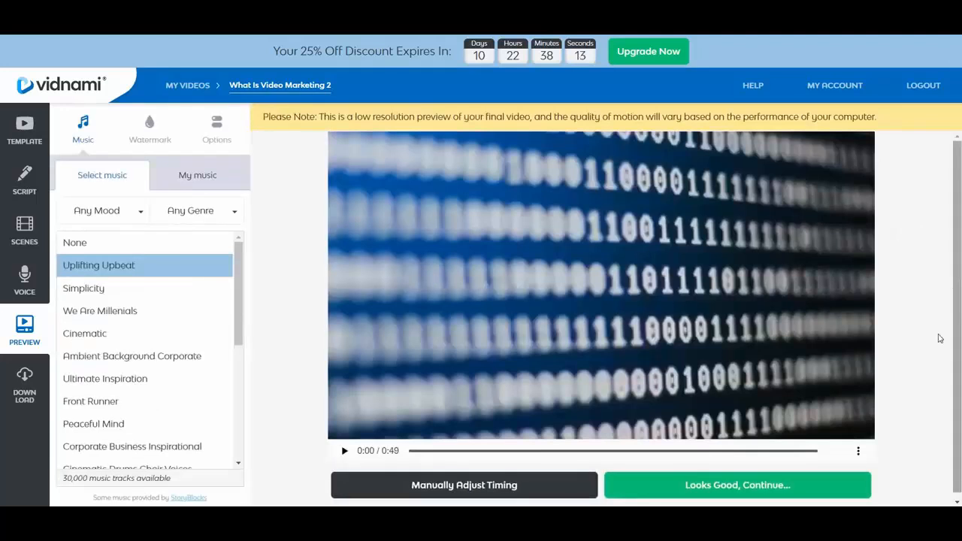
left_click(860, 451)
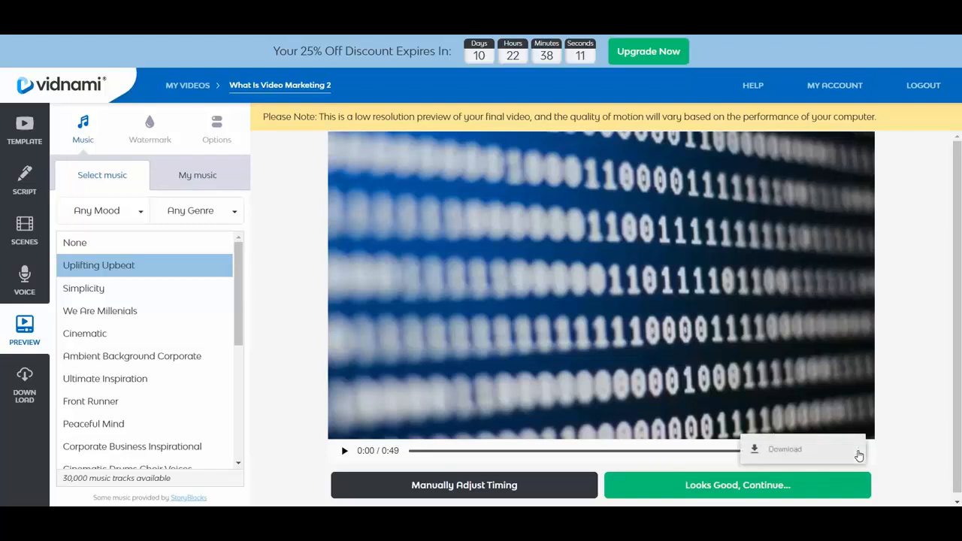
left_click(916, 374)
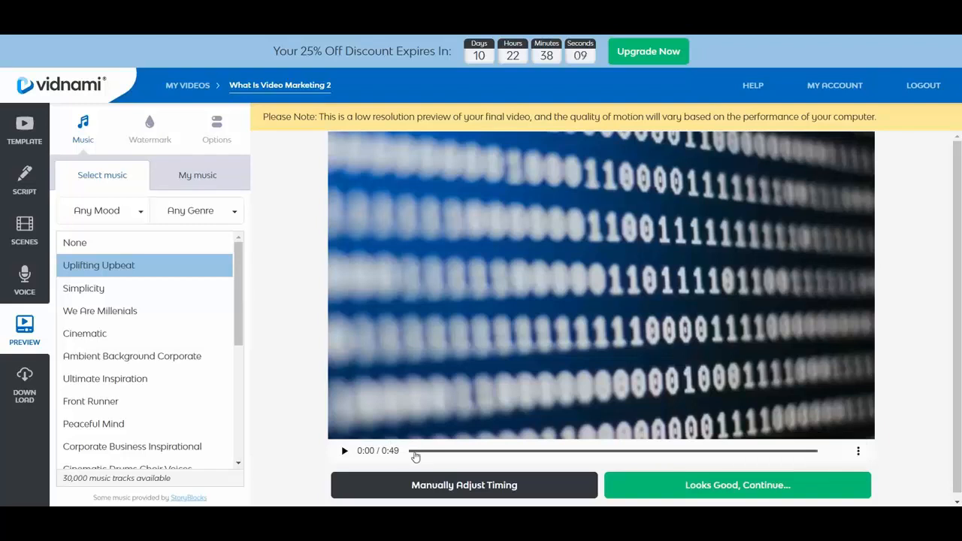
left_click_drag(415, 453, 435, 454)
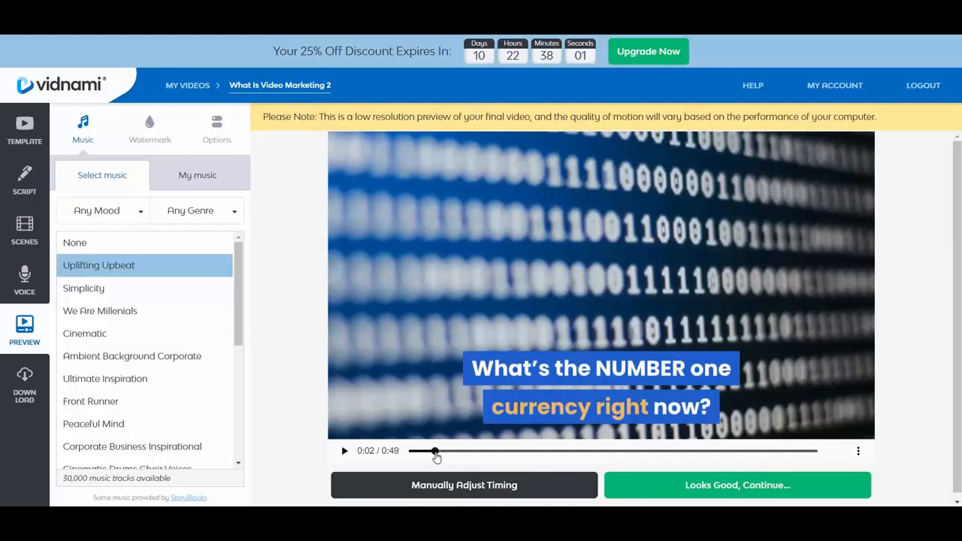
left_click_drag(436, 457, 809, 460)
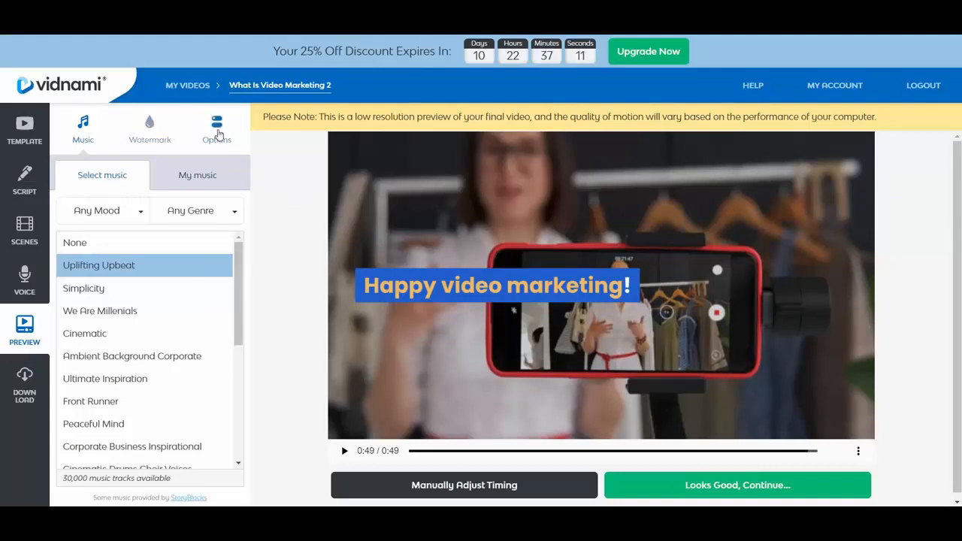
Check the scene timing and music volume options, return to the music selection, and proceed to the download stage.
left_click(218, 133)
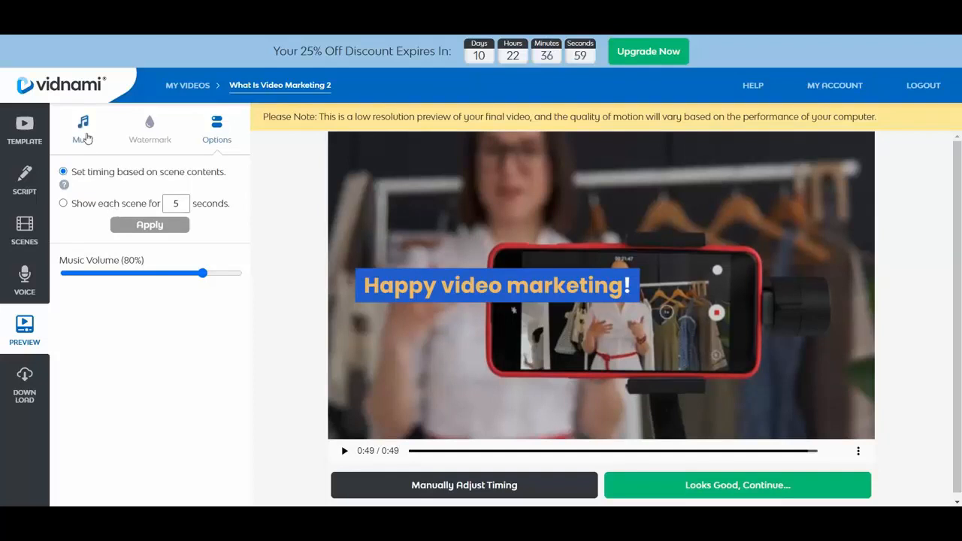
left_click(84, 136)
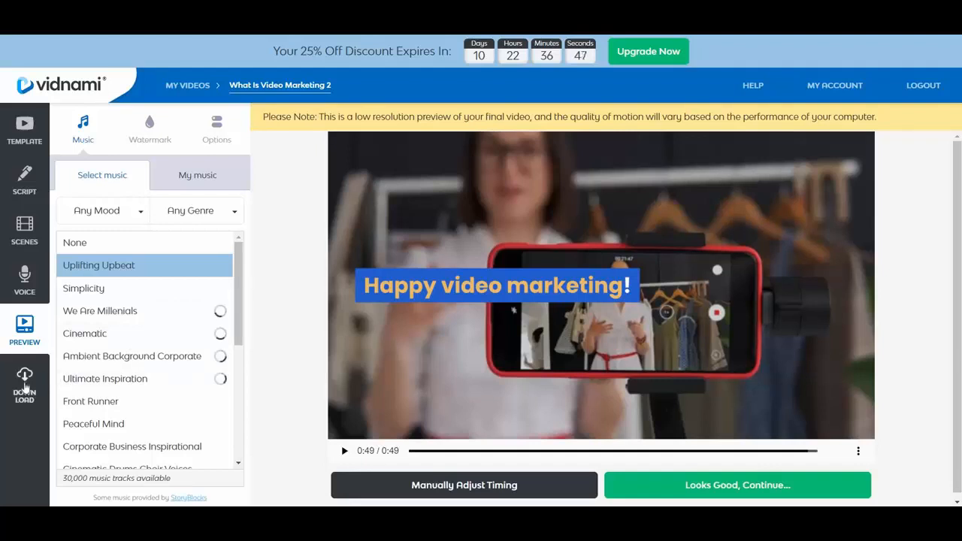
left_click(24, 387)
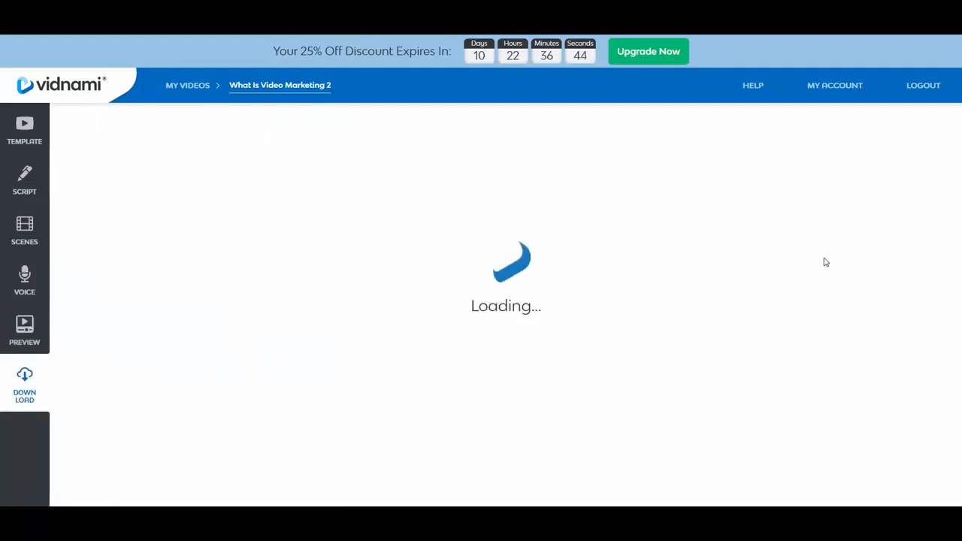